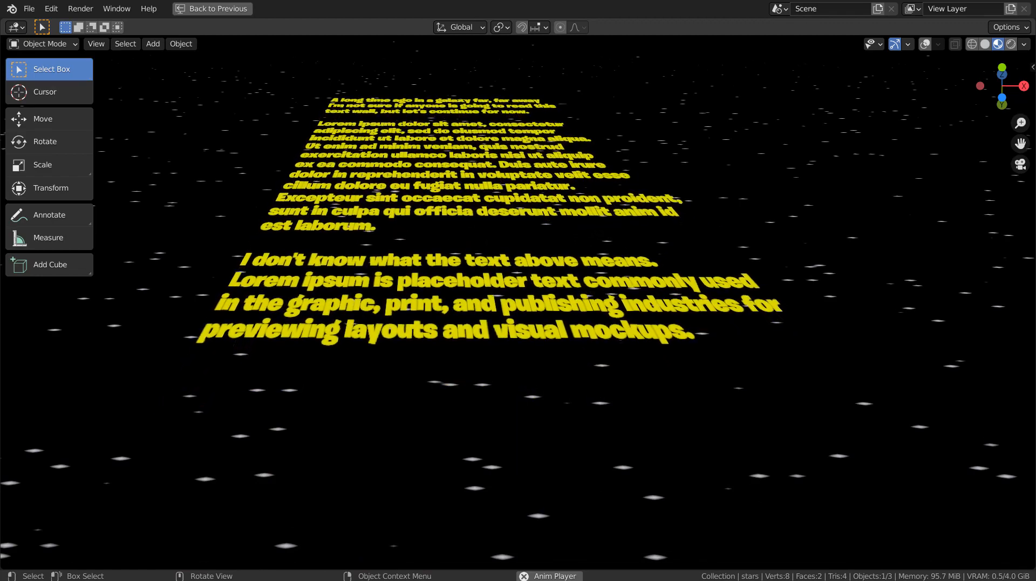
Restore the full workspace from the maximized 3D view, stop the animation and rewind it to frame 1
key("ctrl+space")
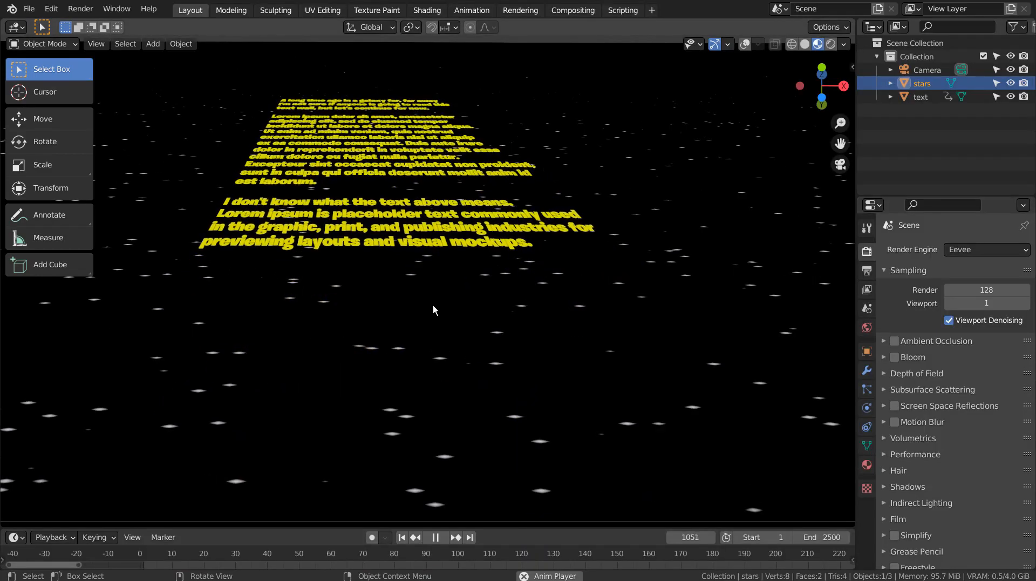
scroll(433, 306, "down", 3)
middle_click_drag(434, 306, 434, 306)
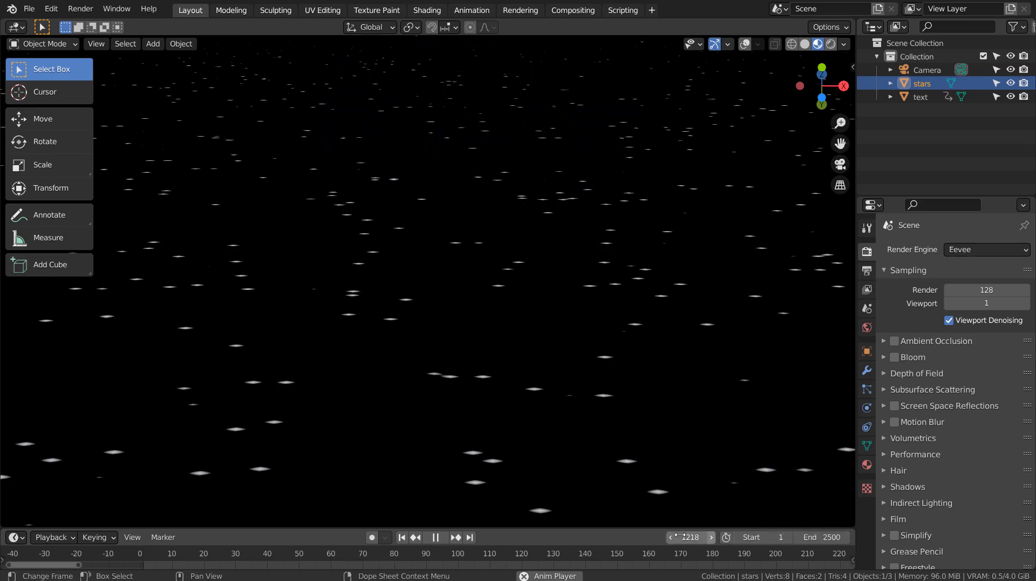
left_click(434, 539)
left_click(402, 537)
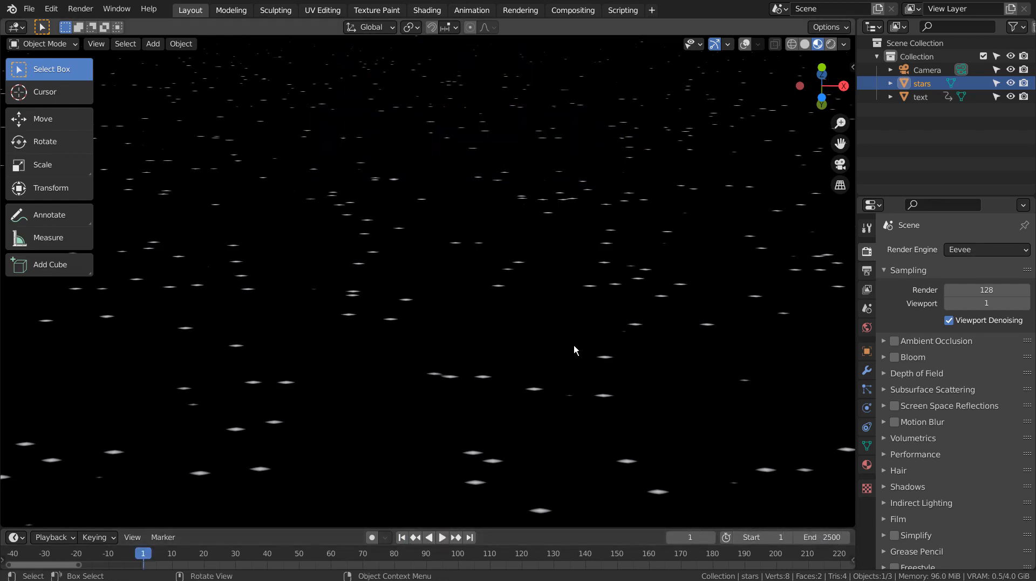
Select the yellow text plane in the 3D view and turn on the viewport overlays
scroll(474, 297, "down", 10)
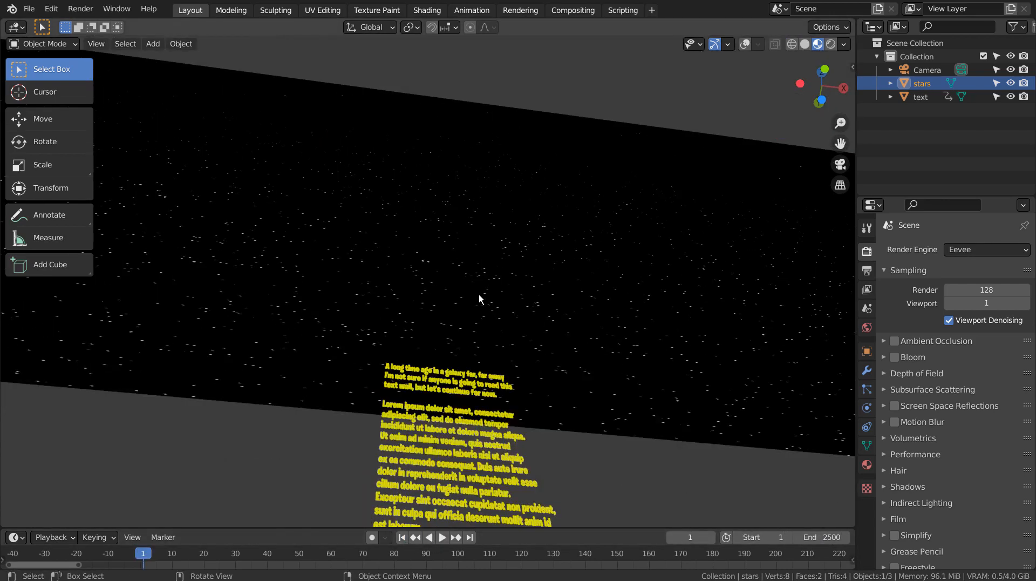
middle_click_drag(553, 334, 550, 380)
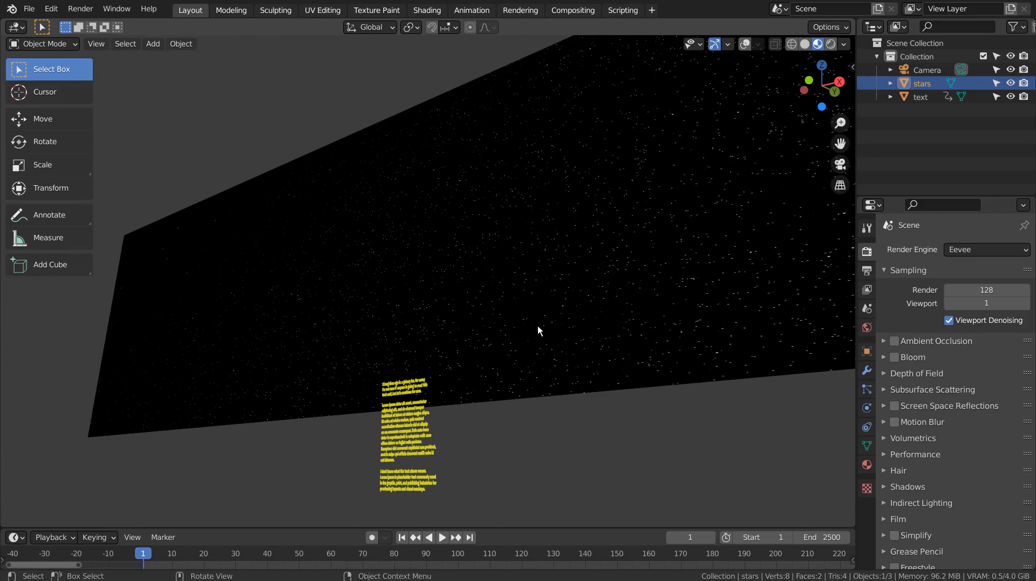
left_click(413, 420)
middle_click_drag(560, 478, 535, 493)
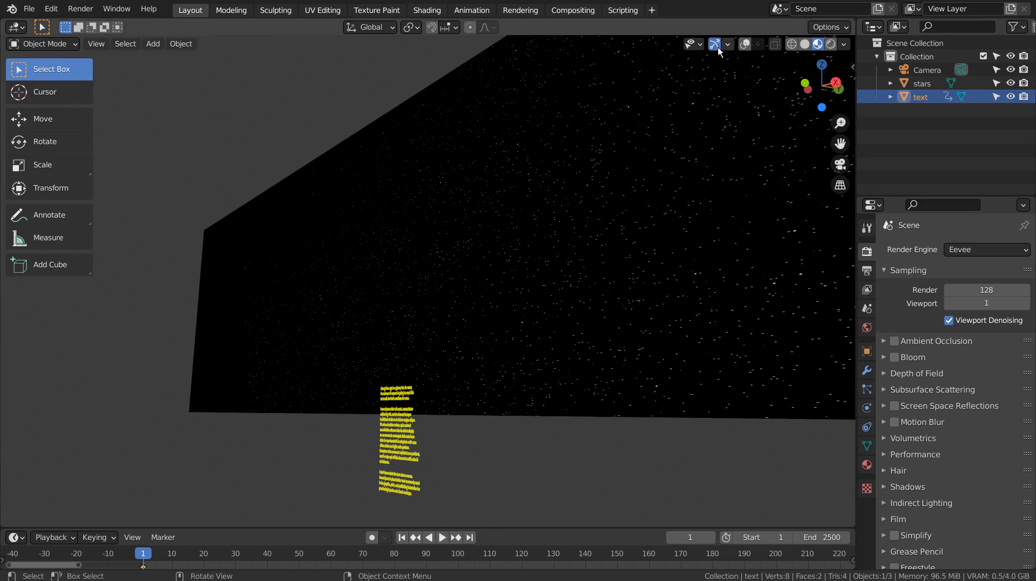
left_click(745, 44)
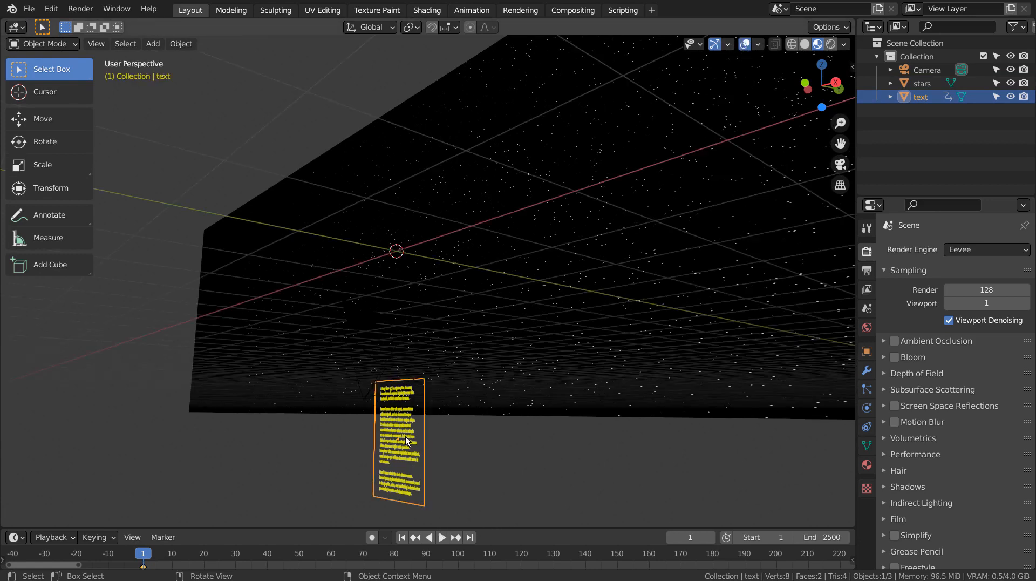
Try moving the text plane upward along the global Z axis, and undo the move
key("g")
key("z")
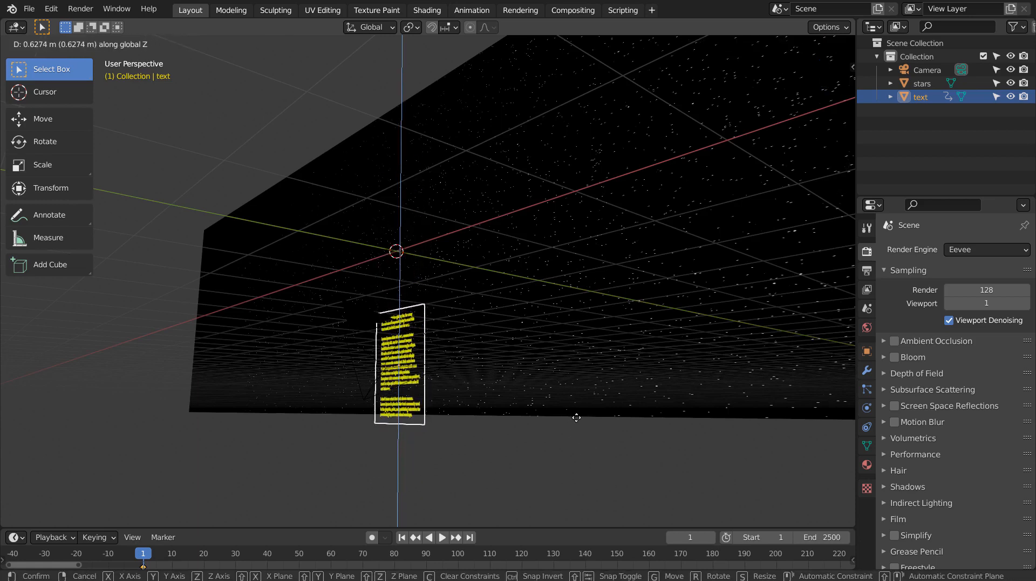
left_click(577, 429)
key("ctrl+z")
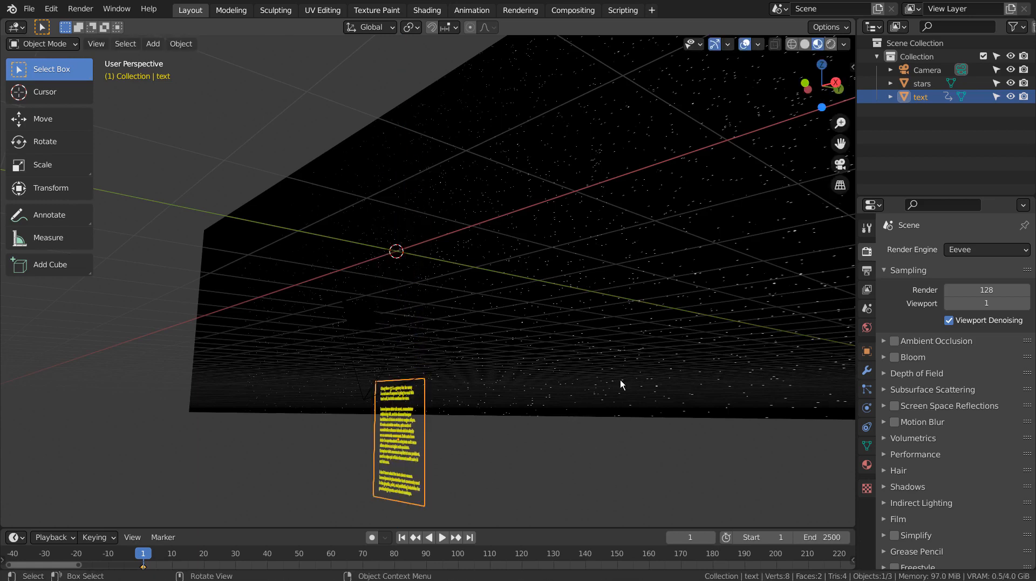
Select the camera, play the text animation and examine it through the camera view, and rewind to frame 1
left_click(927, 71)
middle_click_drag(553, 347, 541, 432)
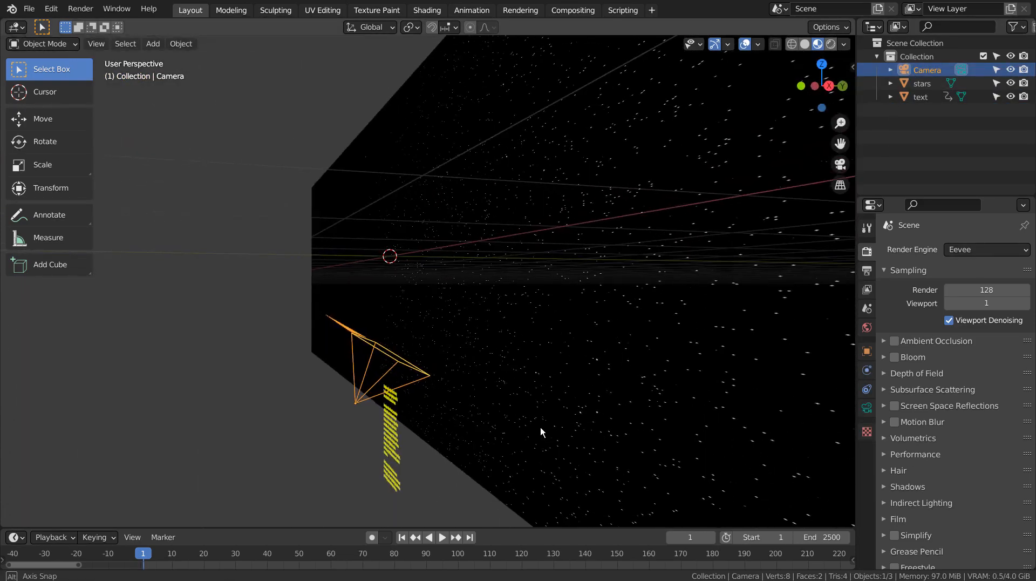
left_click(442, 537)
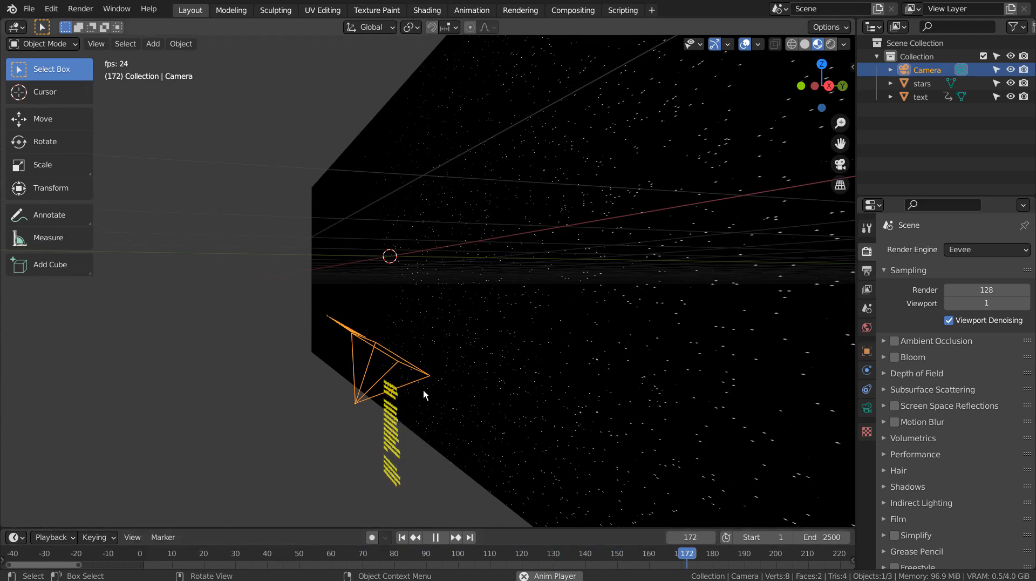
key("KP_0")
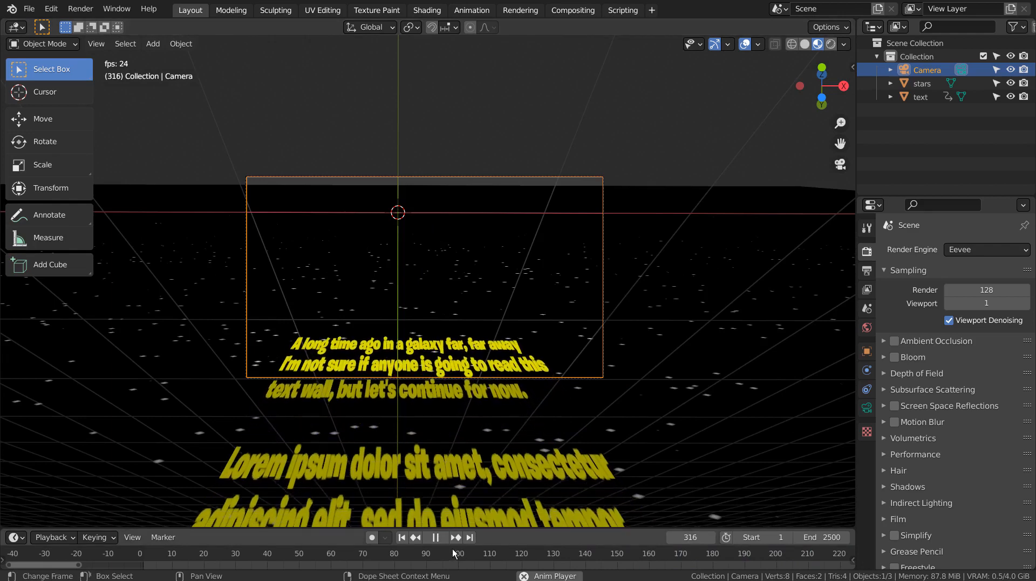
left_click(436, 538)
left_click(405, 540)
middle_click_drag(586, 356, 648, 397)
scroll(563, 375, "down", 5)
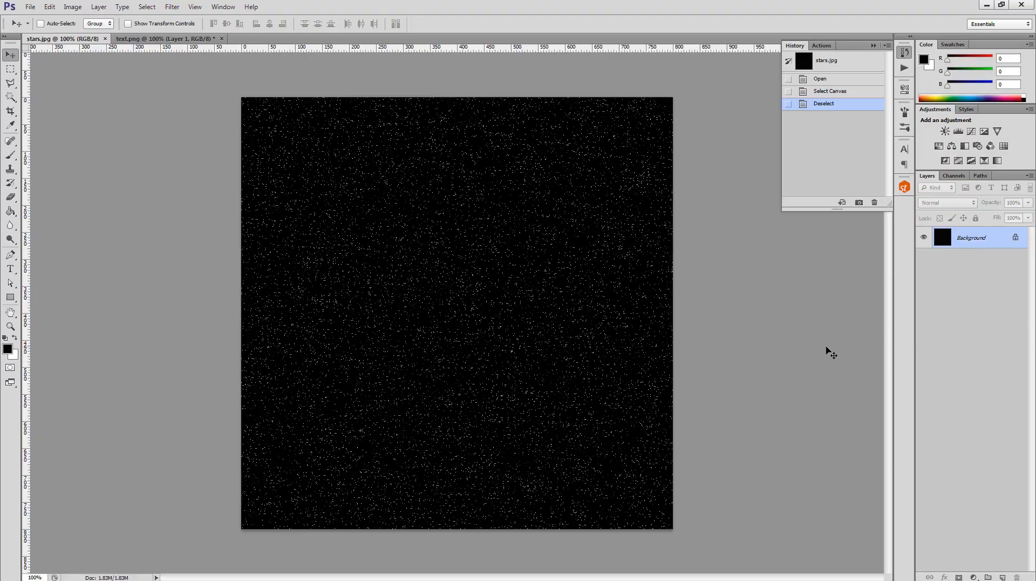
In Photoshop, show the text.png document and hide its black Layer 1 to expose the transparent background
left_click(164, 39)
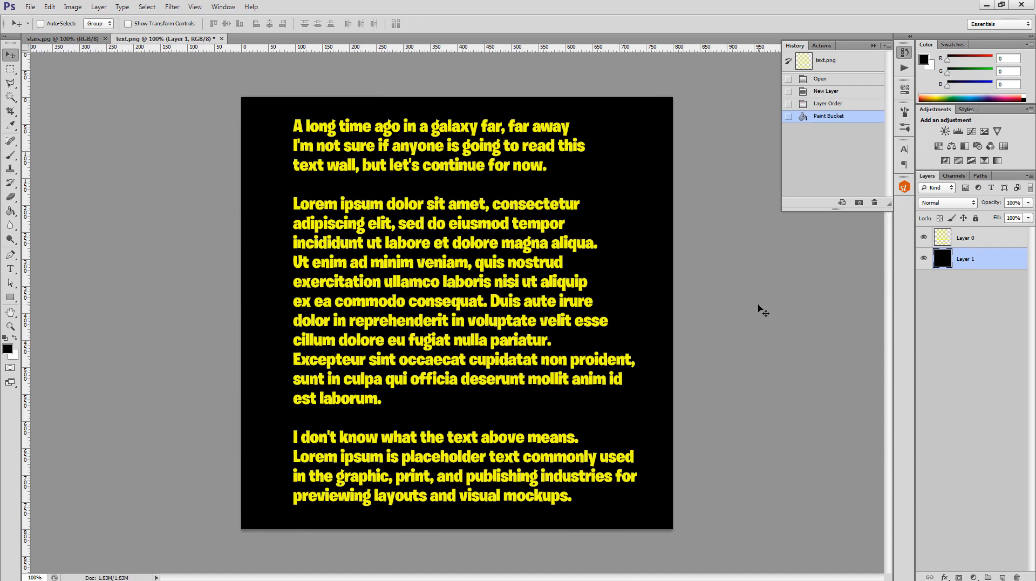
left_click(924, 259)
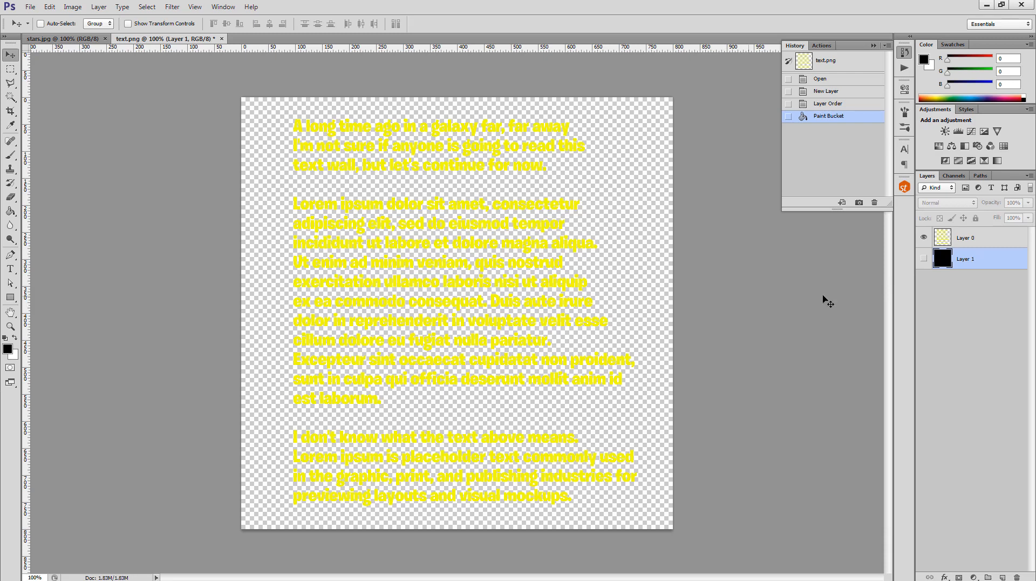
left_click(925, 258)
In stars.jpg, add a new layer above the Background, hide the Background and fill the new layer with black
left_click(70, 38)
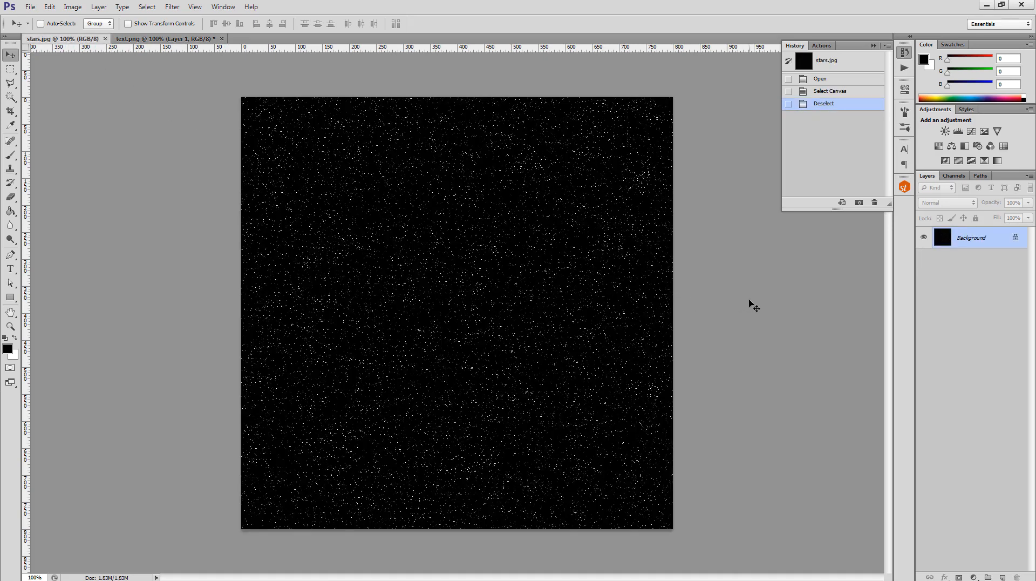
left_click(1004, 576)
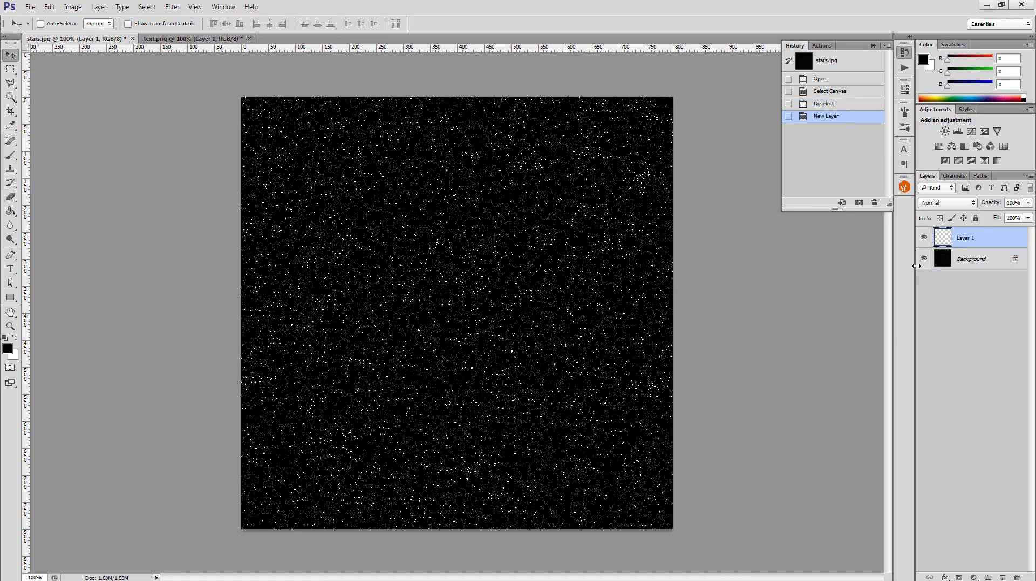
left_click(923, 259)
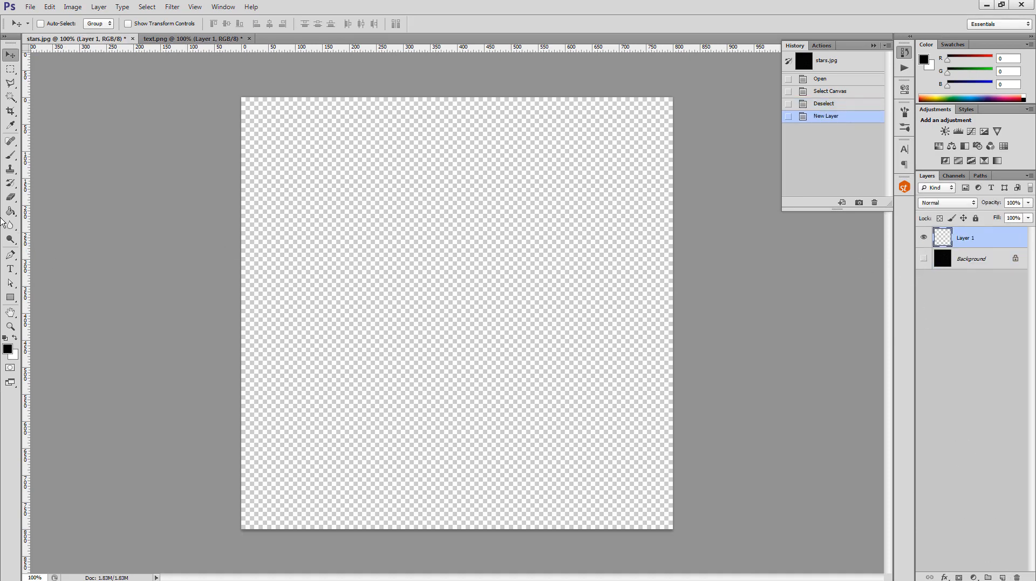
left_click(11, 211)
left_click(432, 227)
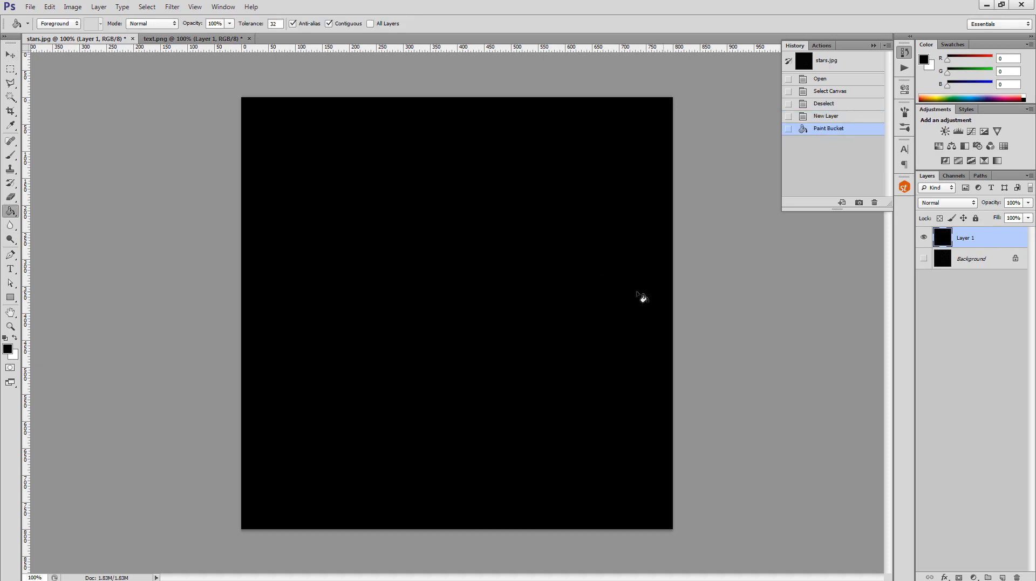
Apply the Add Noise filter to the black layer with a 15% amount, Gaussian distribution and Monochromatic enabled
left_click(172, 6)
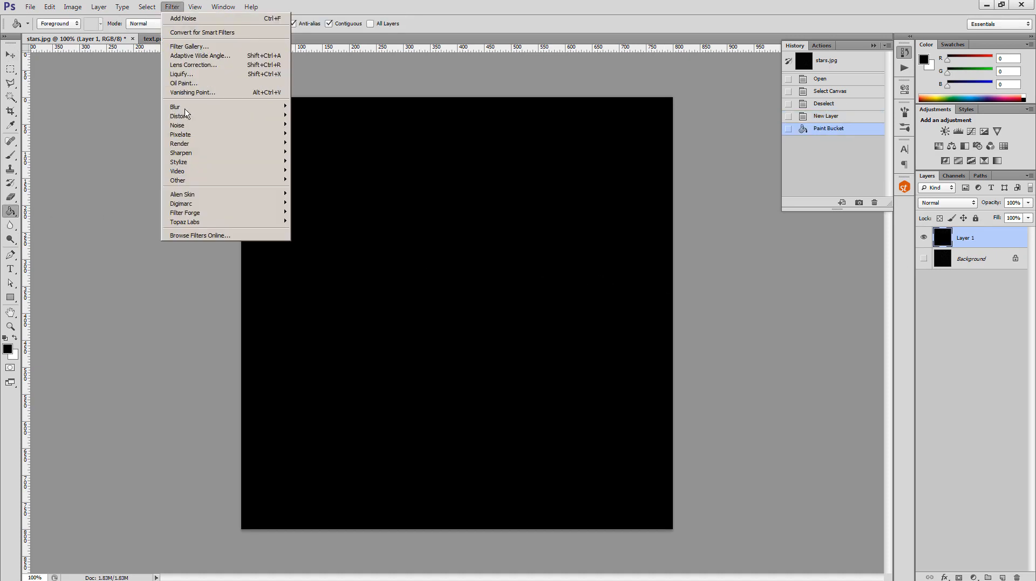
mouse_move(183, 126)
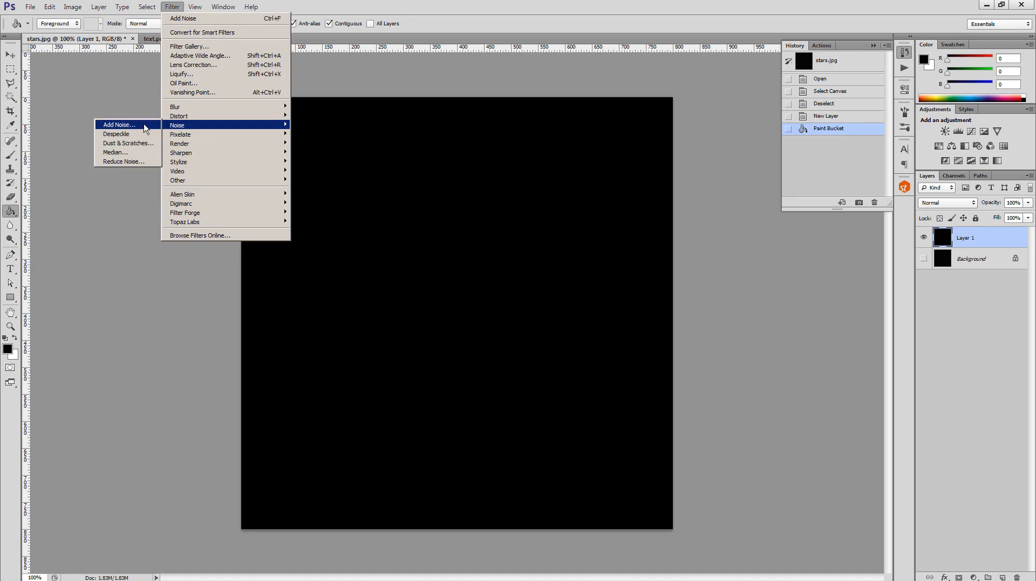
left_click(119, 125)
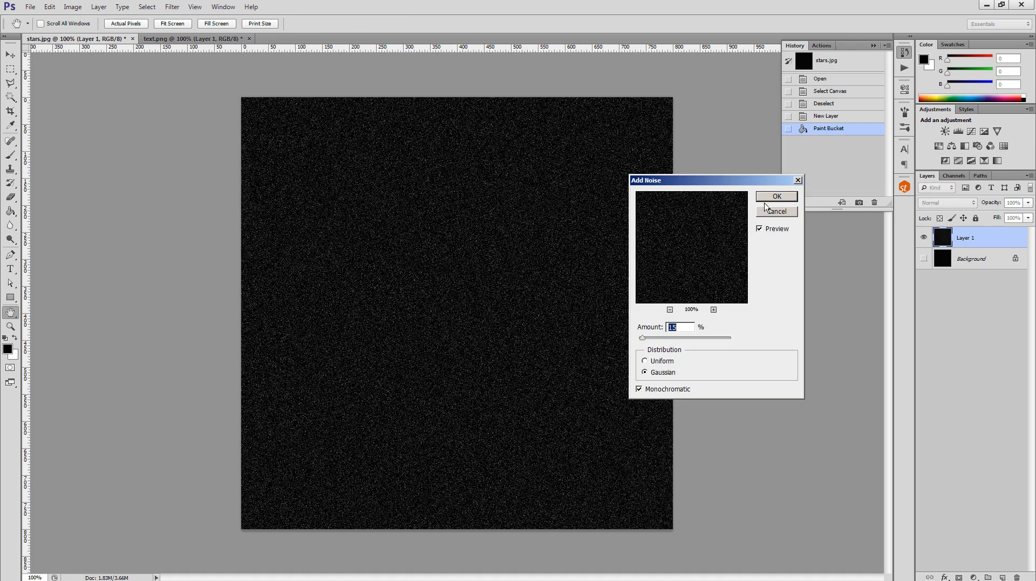
left_click(775, 198)
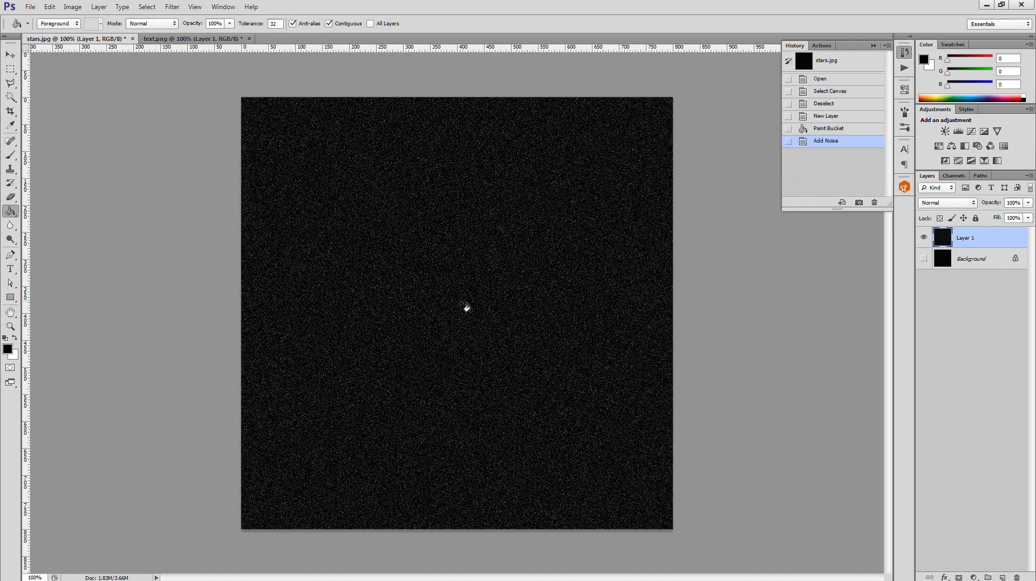
Apply a Levels adjustment to the noise layer, setting the black input level to 43 and lowering the white input level
left_click(72, 6)
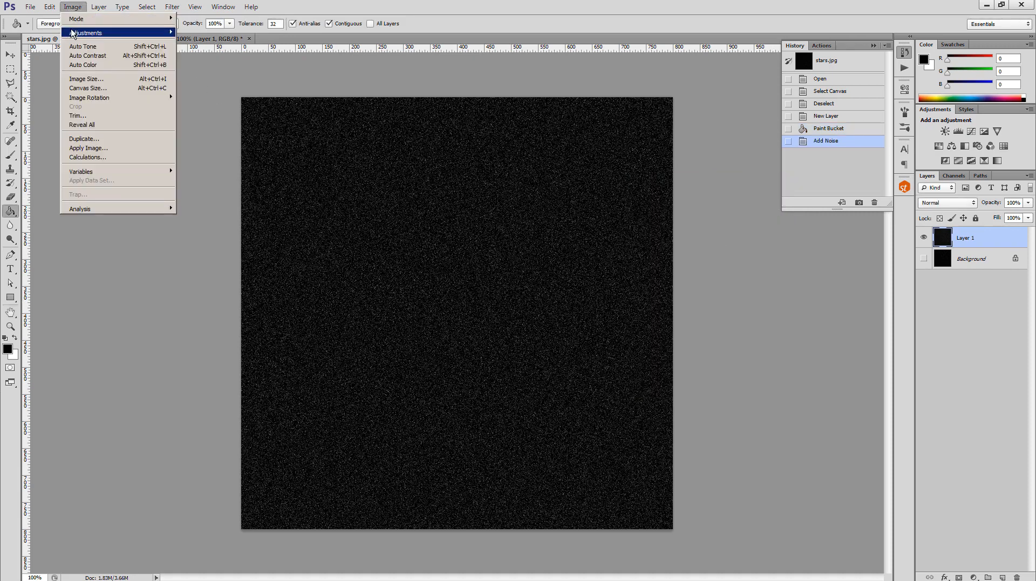
mouse_move(73, 33)
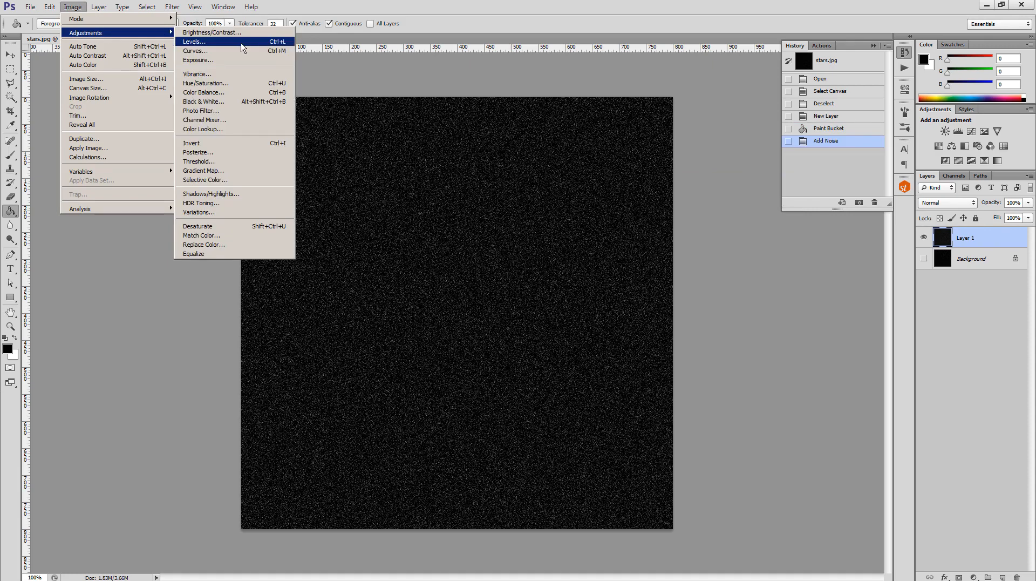
left_click(243, 48)
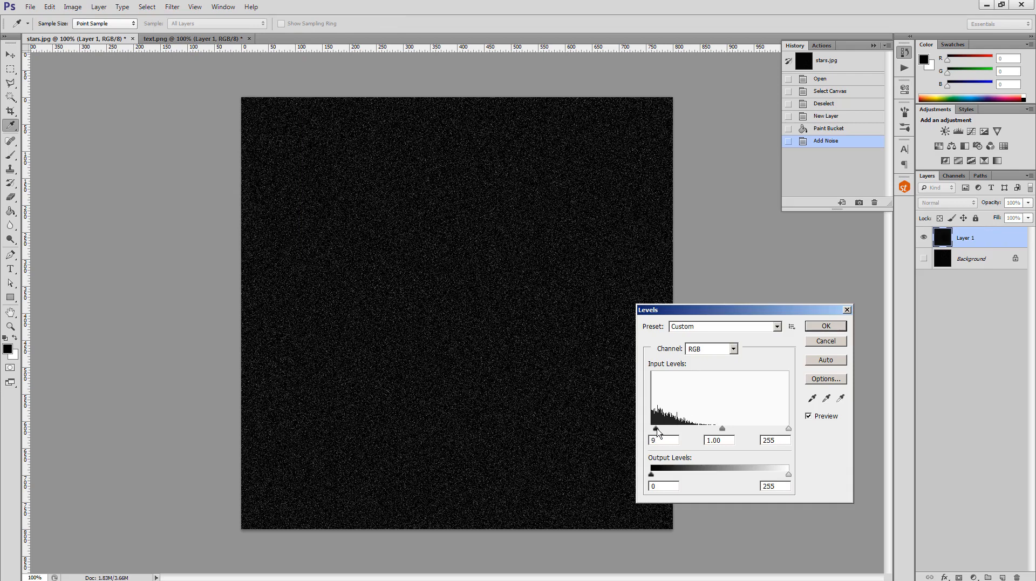
left_click_drag(657, 430, 675, 431)
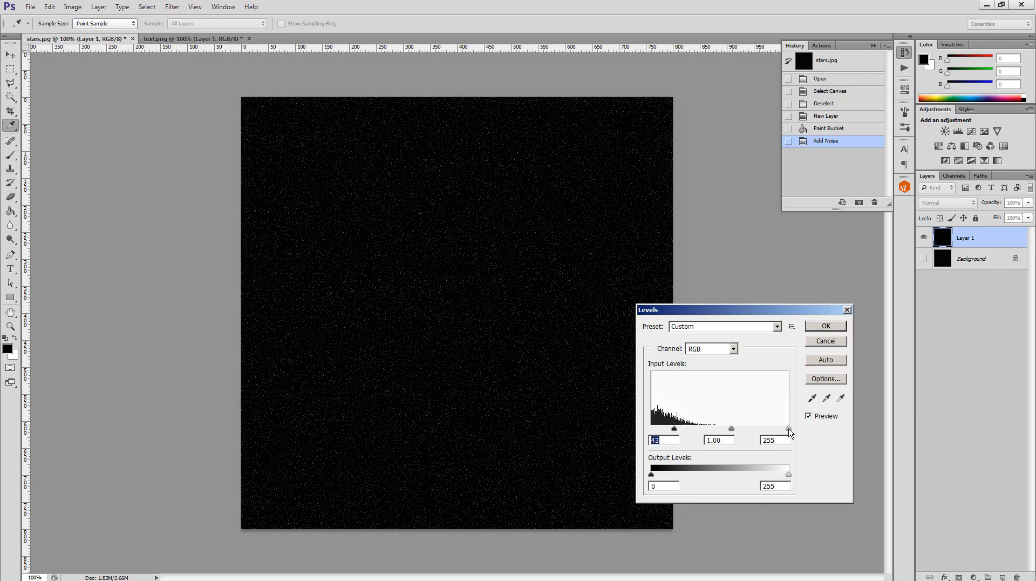
left_click_drag(774, 429, 684, 435)
key("Tab")
key("Tab")
left_click(825, 326)
Examine the star texture up close at 300%, and review the text.png document before returning to stars.jpg
key("ctrl+plus")
key("ctrl+plus")
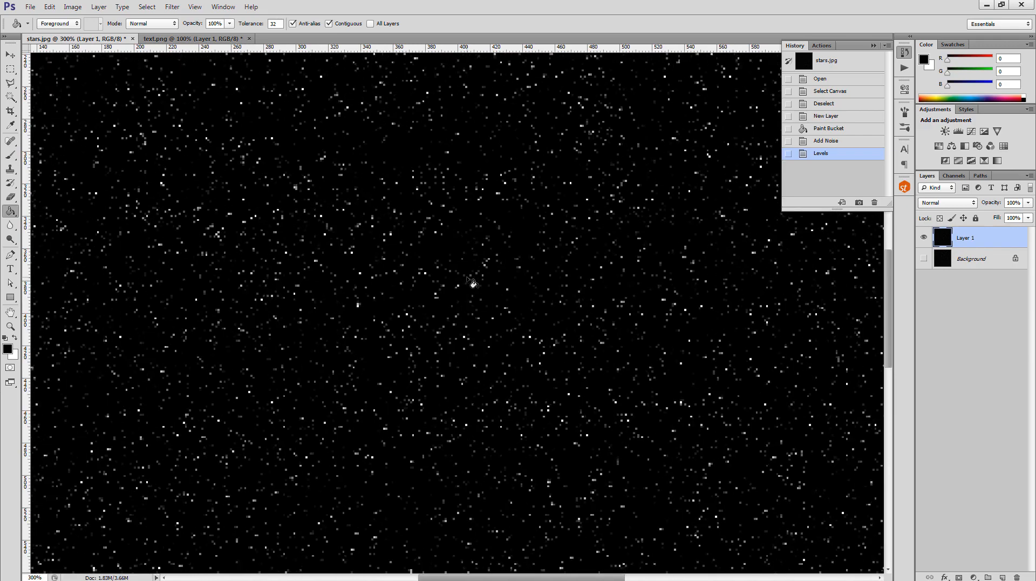
key("ctrl+minus")
key("ctrl+minus")
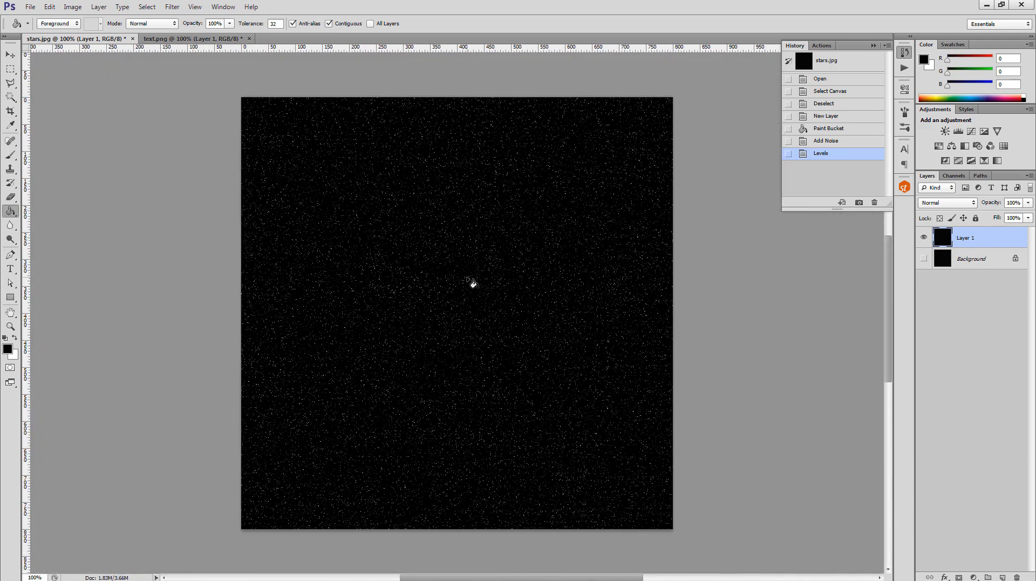
left_click(191, 38)
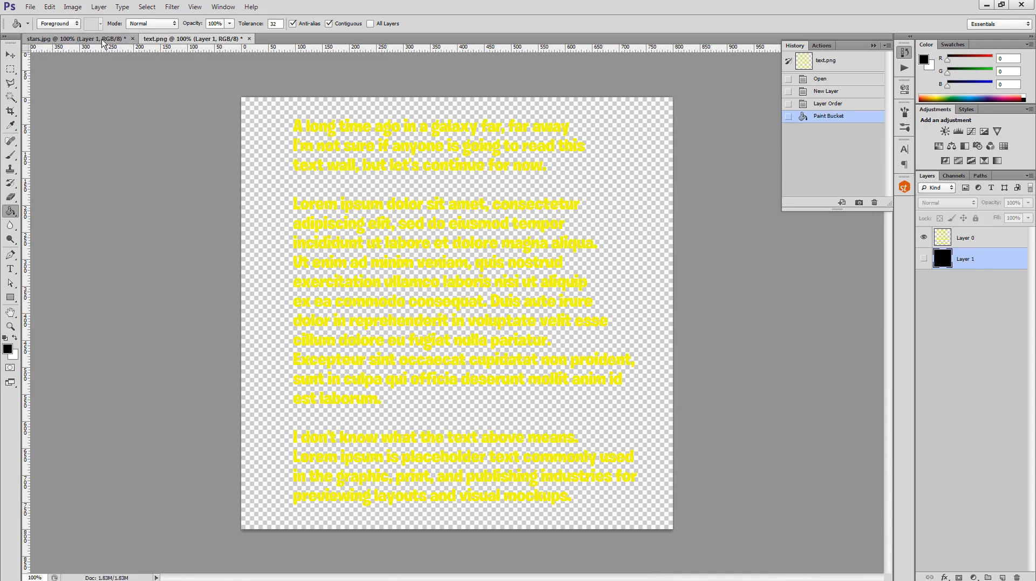
left_click(76, 39)
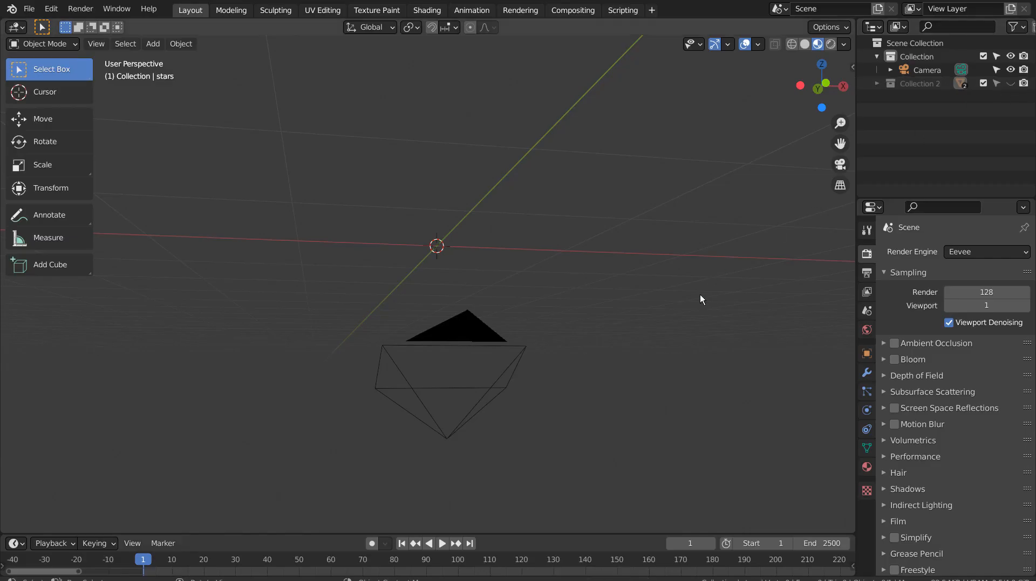
Switch to Blender, import stars.jpg with Images as Planes, and show the new plane in the front view
middle_click_drag(701, 295, 661, 321)
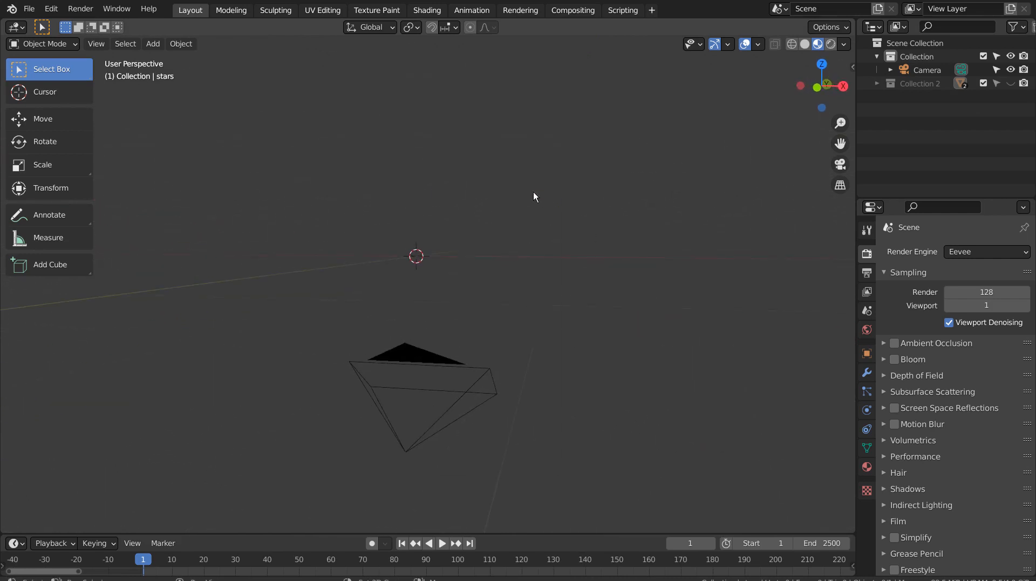
key("shift+a")
mouse_move(556, 226)
mouse_move(521, 339)
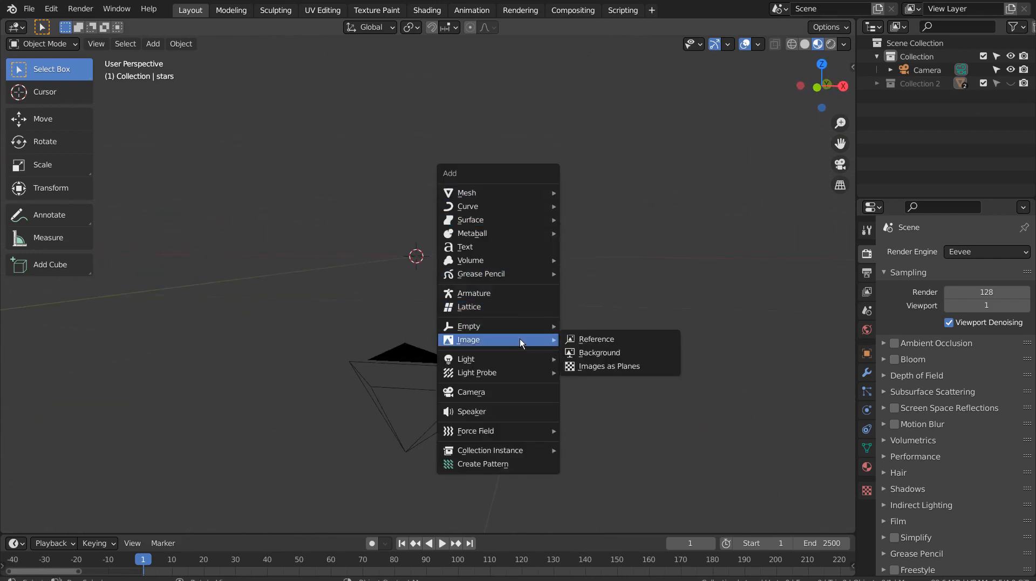
left_click(620, 373)
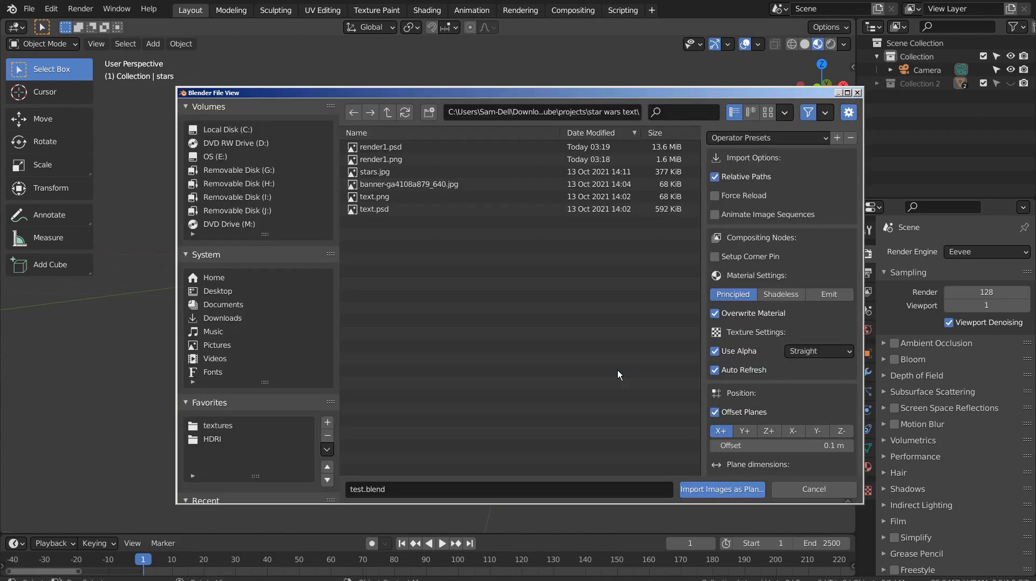
double_click(393, 175)
key("KP_1")
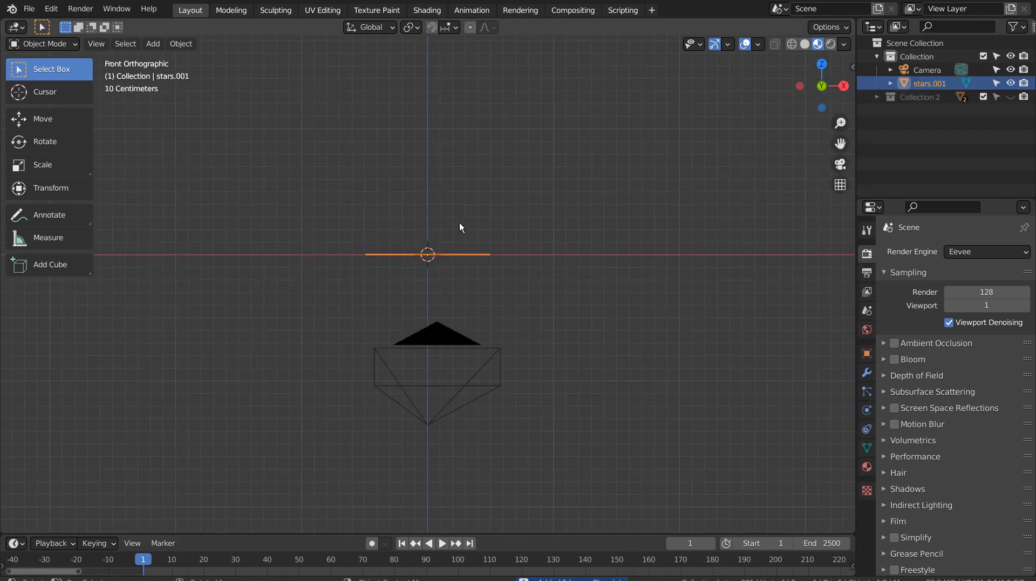
Rotate the stars plane 90° about X to stand upright and scale it up about 3.4 times
type("rx90")
key("Return")
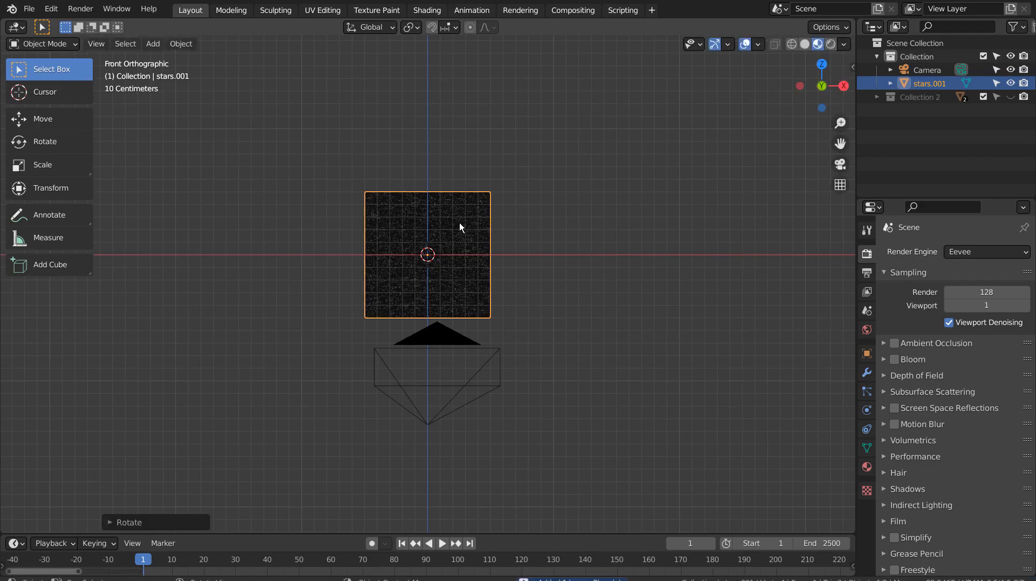
key("s")
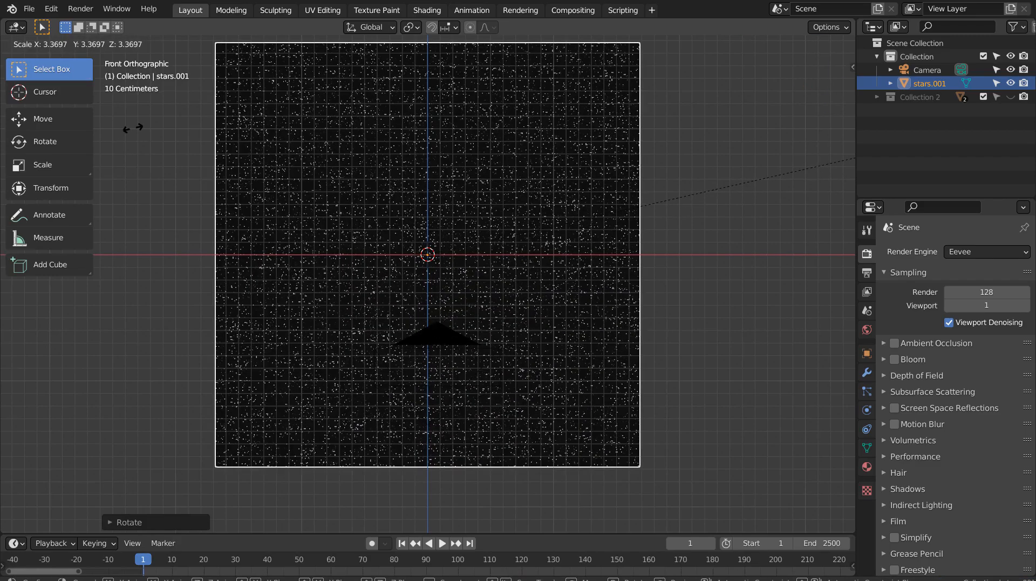
left_click(243, 115)
Move the stars plane back along Y, behind the origin, and scale it up further by about 2.15 times
middle_click_drag(479, 269, 384, 300)
key("g")
key("y")
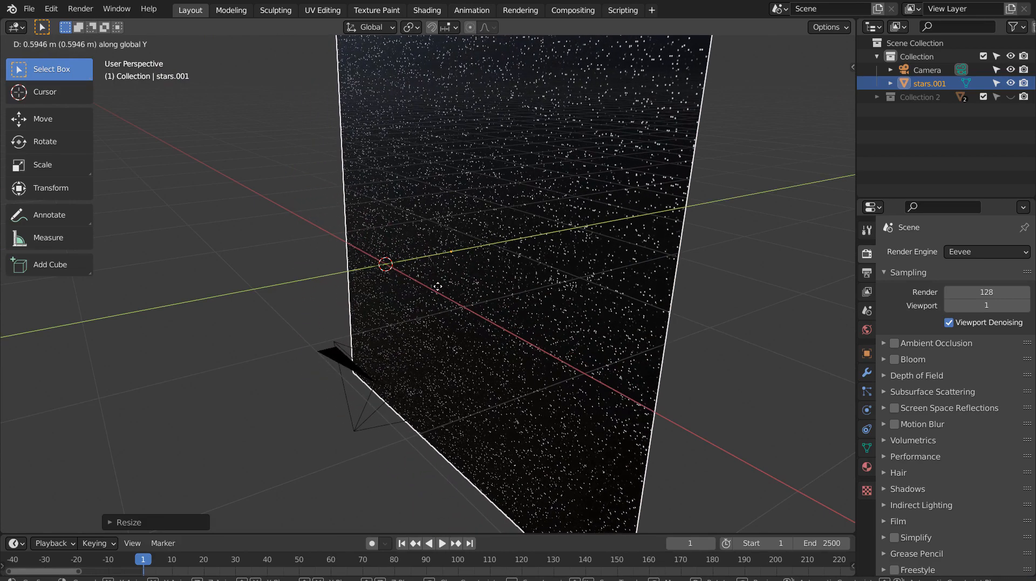
left_click(491, 258)
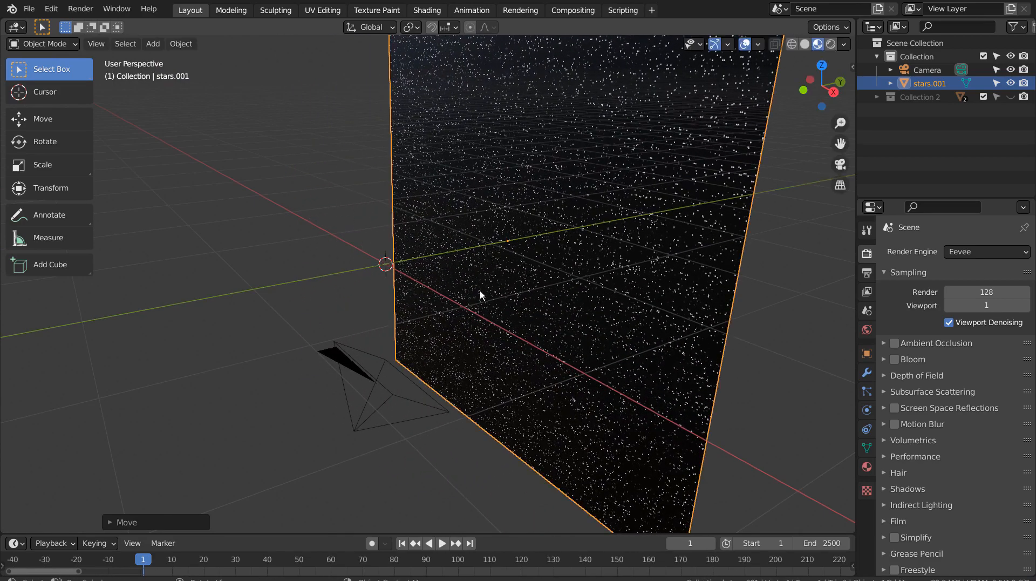
key("KP_1")
key("s")
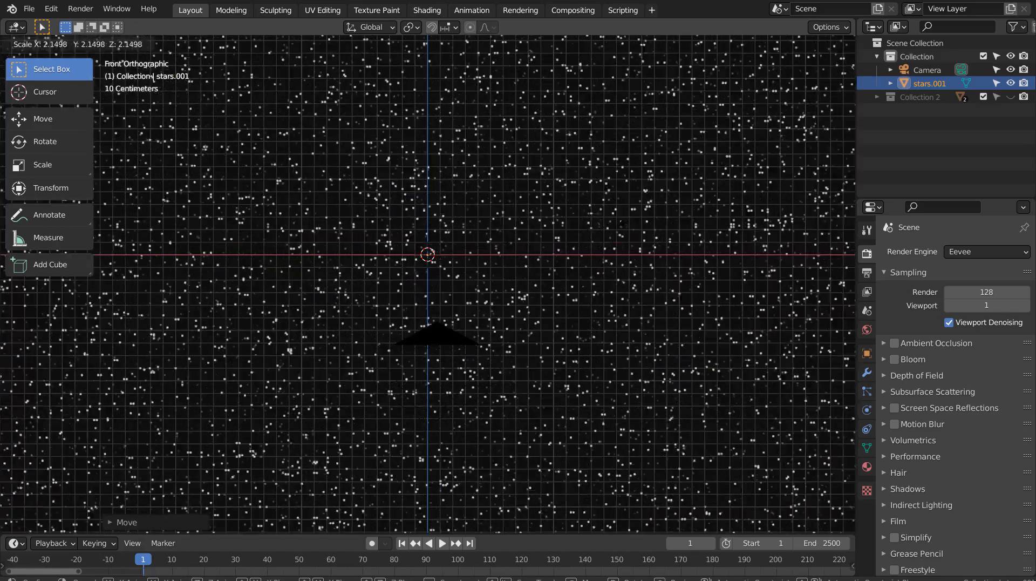
key("Return")
middle_click_drag(702, 243, 687, 288)
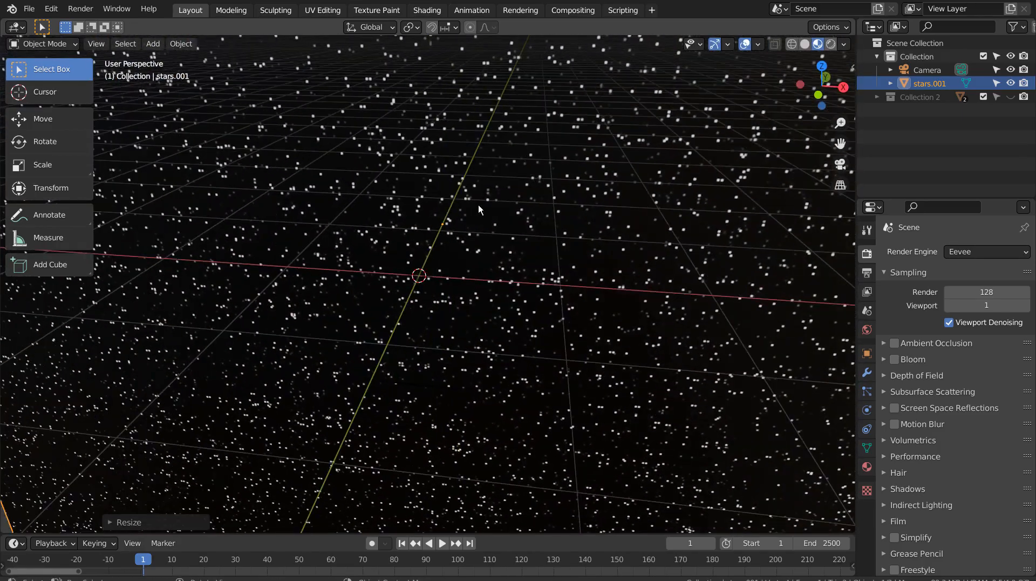
Import text.png with Images as Planes in the front view
key("KP_1")
key("shift+a")
mouse_move(478, 206)
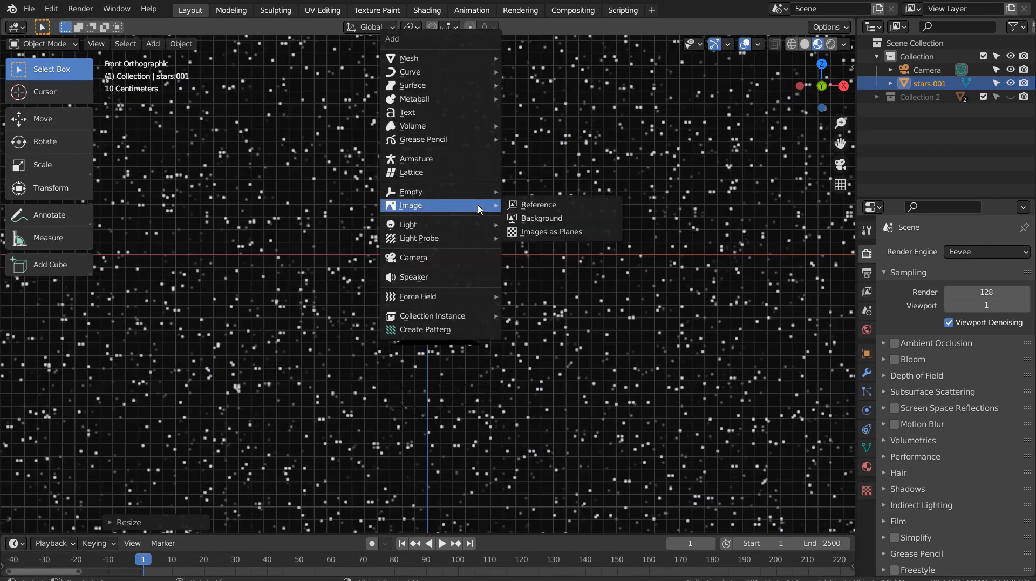
left_click(534, 231)
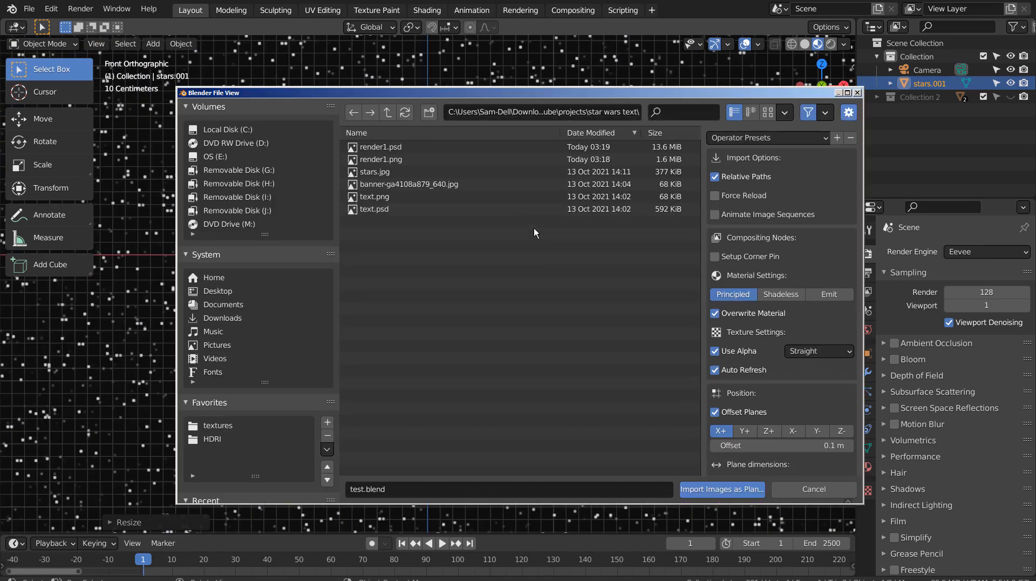
double_click(410, 197)
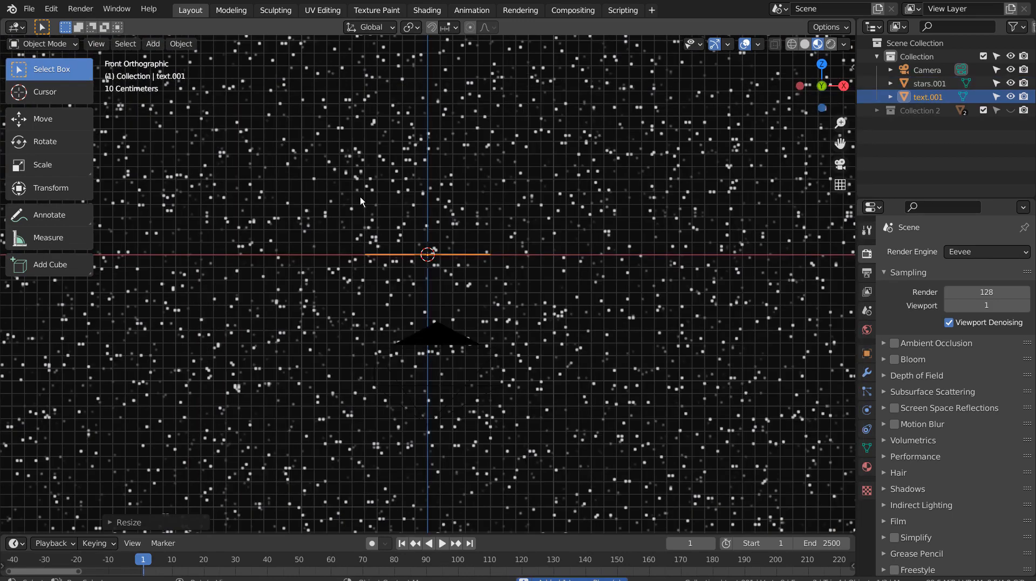
Rotate the text plane 90° about the X axis so it stands upright
key("r")
key("x")
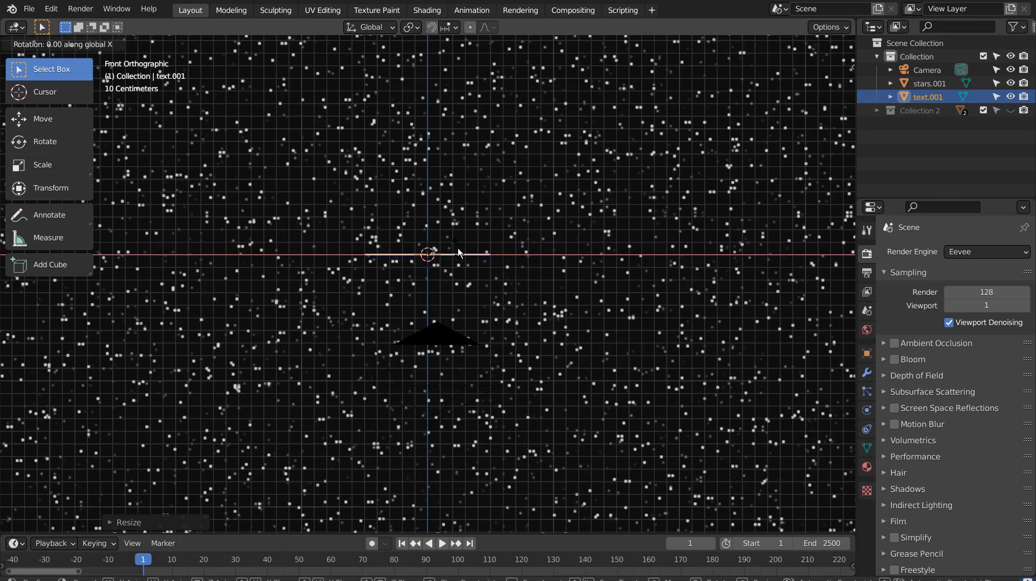
key("9")
key("0")
key("Return")
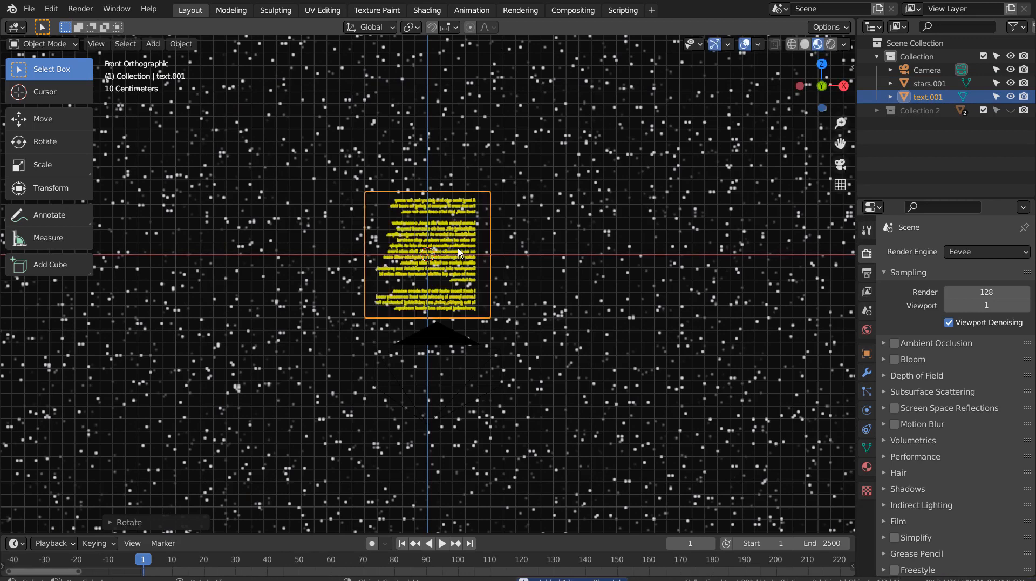
Turn the text plane 180° in the top view so its mirrored text reads correctly from the front
scroll(459, 251, "up", 5)
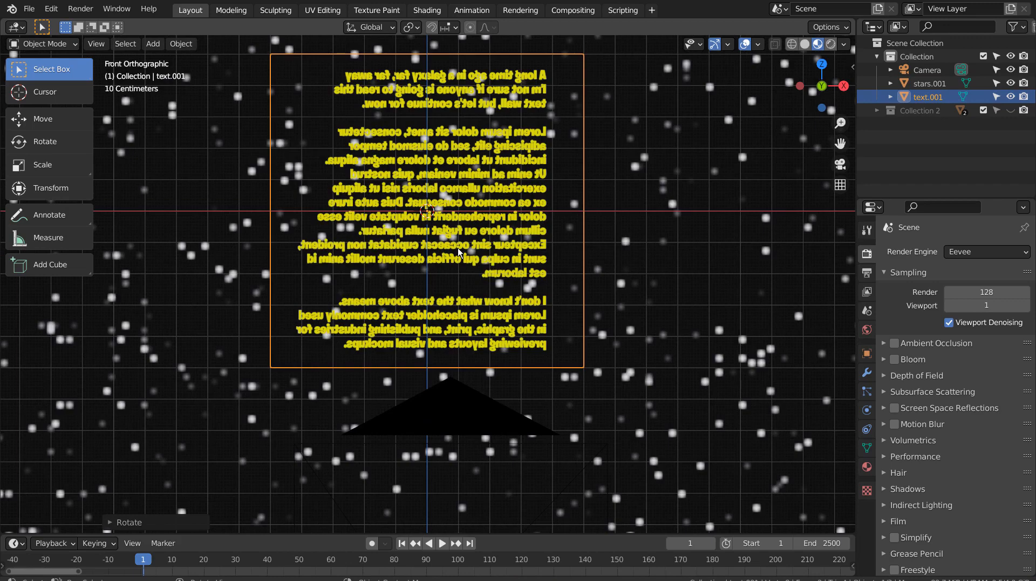
key("KP_5")
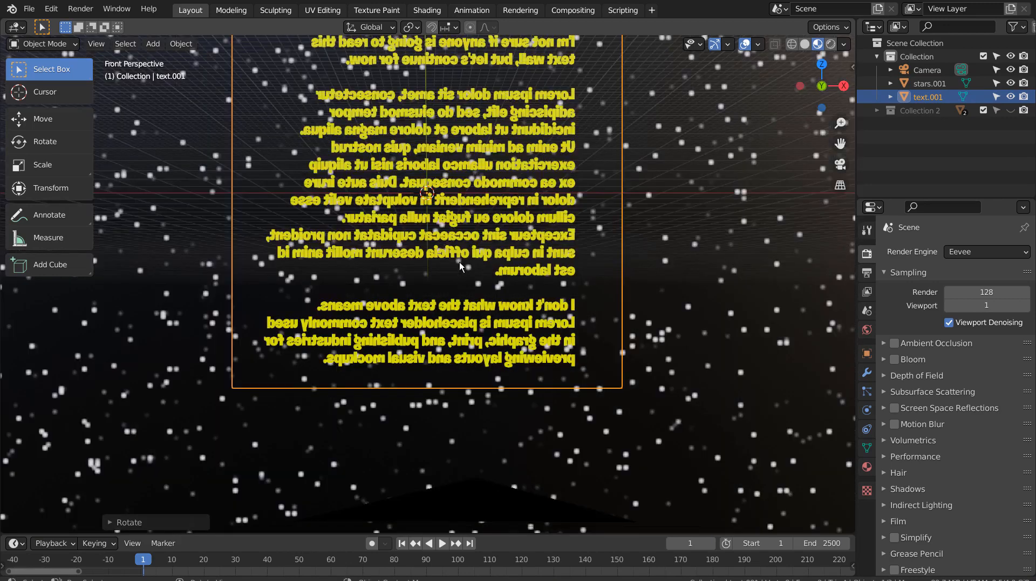
key("KP_7")
key("r")
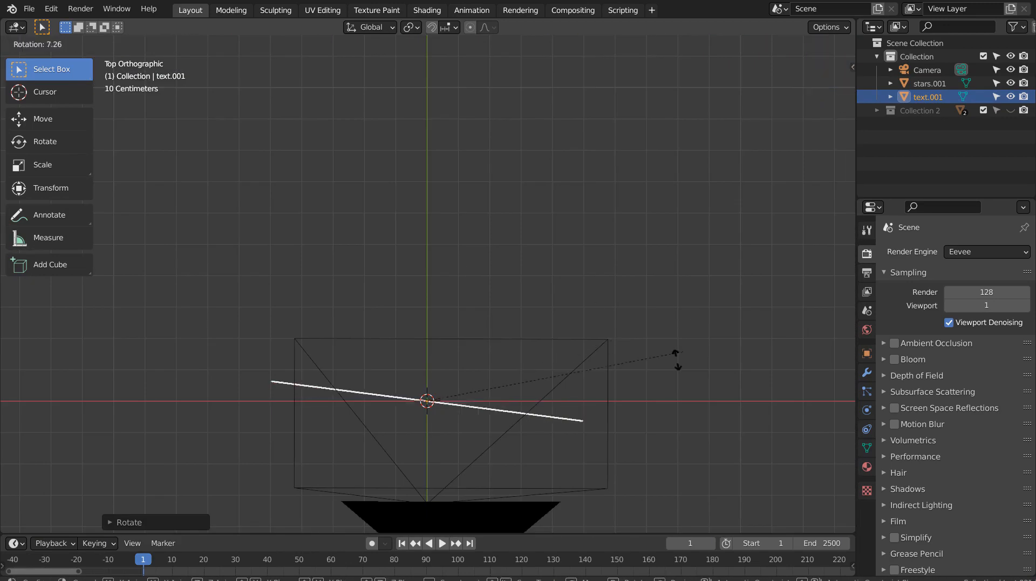
left_click(285, 447)
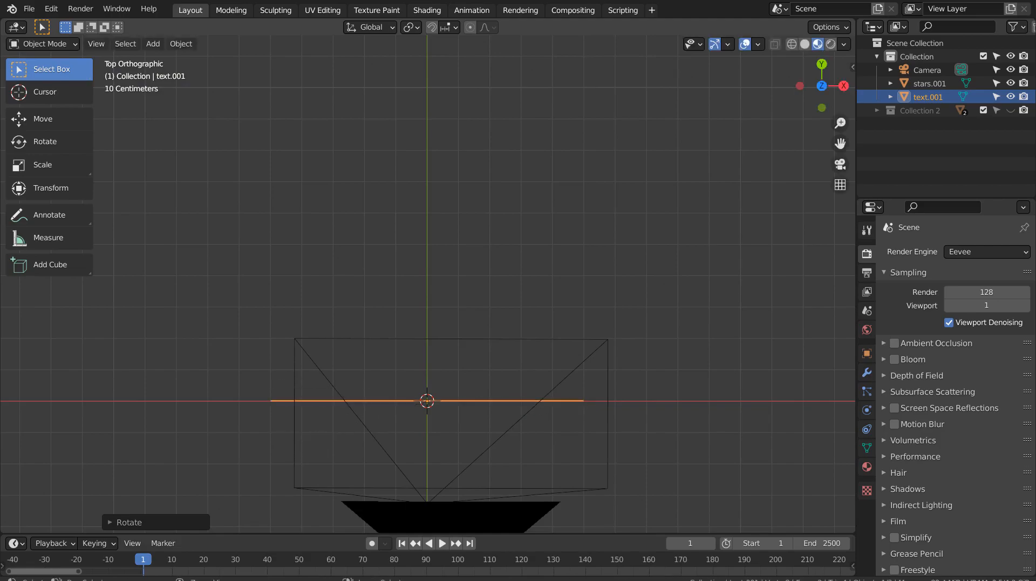
middle_click_drag(543, 430, 535, 310)
middle_click_drag(541, 288, 555, 271)
key("KP_1")
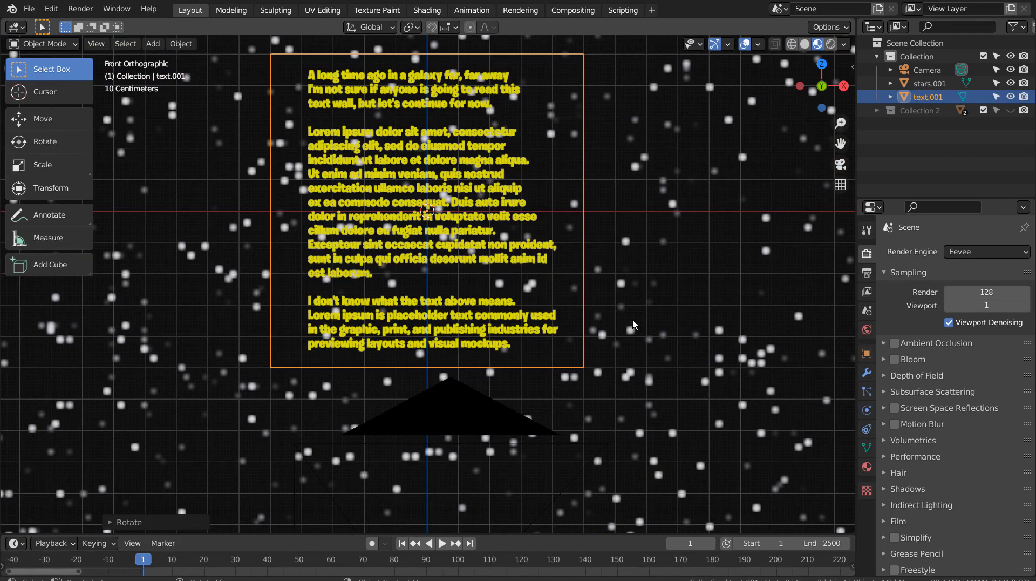
In the camera view, move the text plane down along Z and slightly along X until its opening lines sit inside the frame
key("KP_0")
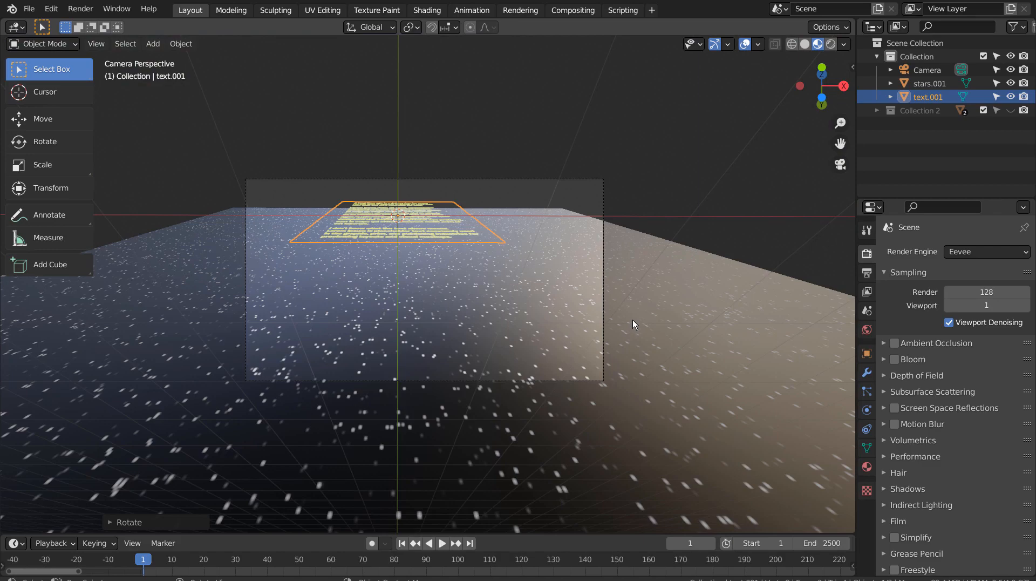
key("g")
key("z")
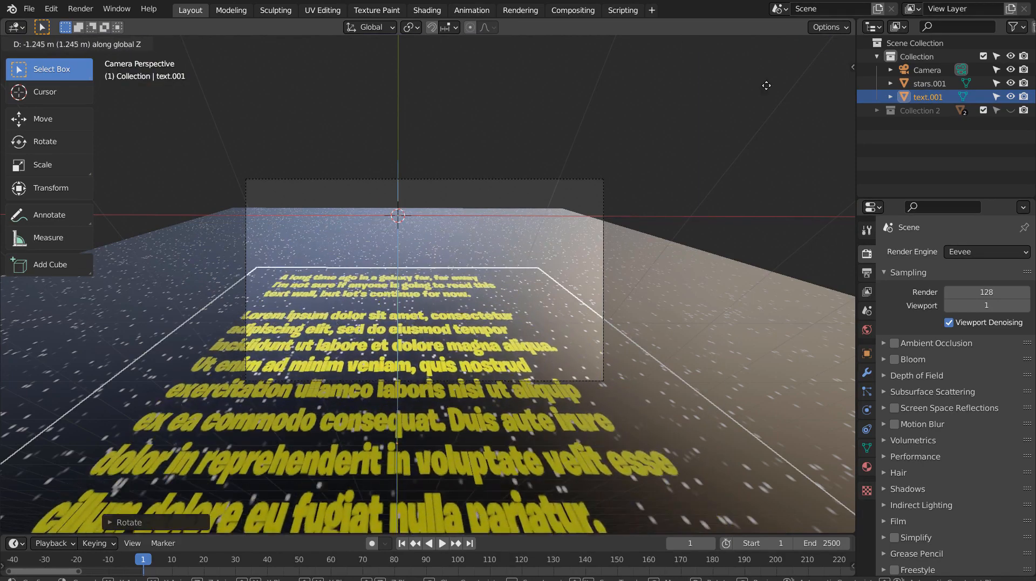
left_click(689, 253)
key("g")
key("x")
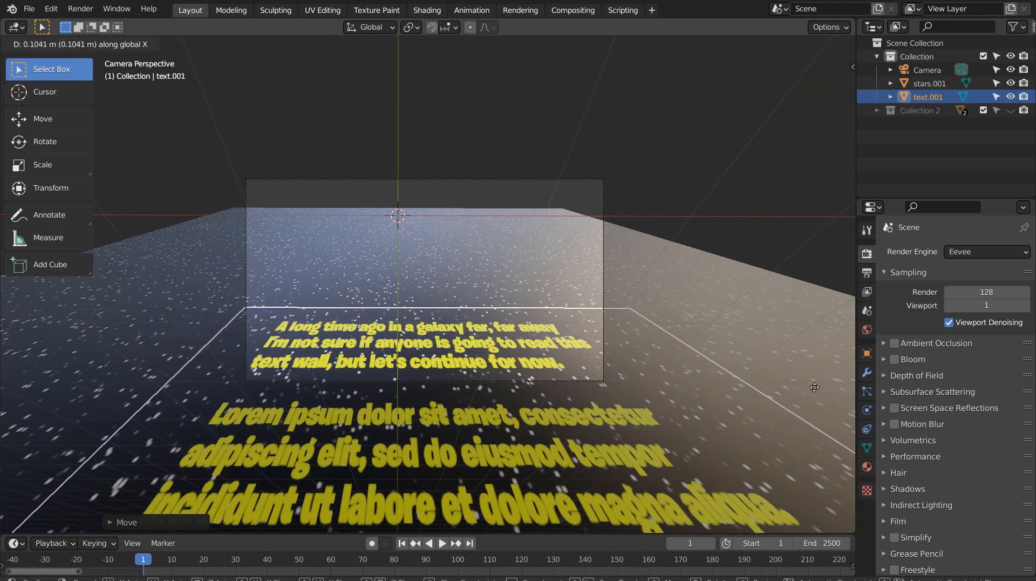
key("z")
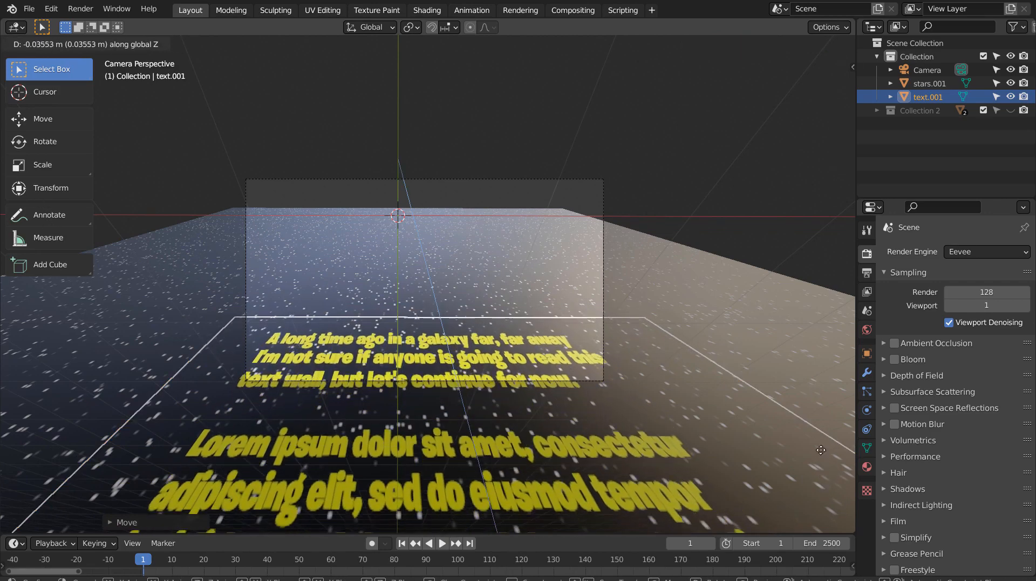
left_click(730, 293)
Scale up the stars plane until the starfield covers the whole camera frame
left_click(697, 269)
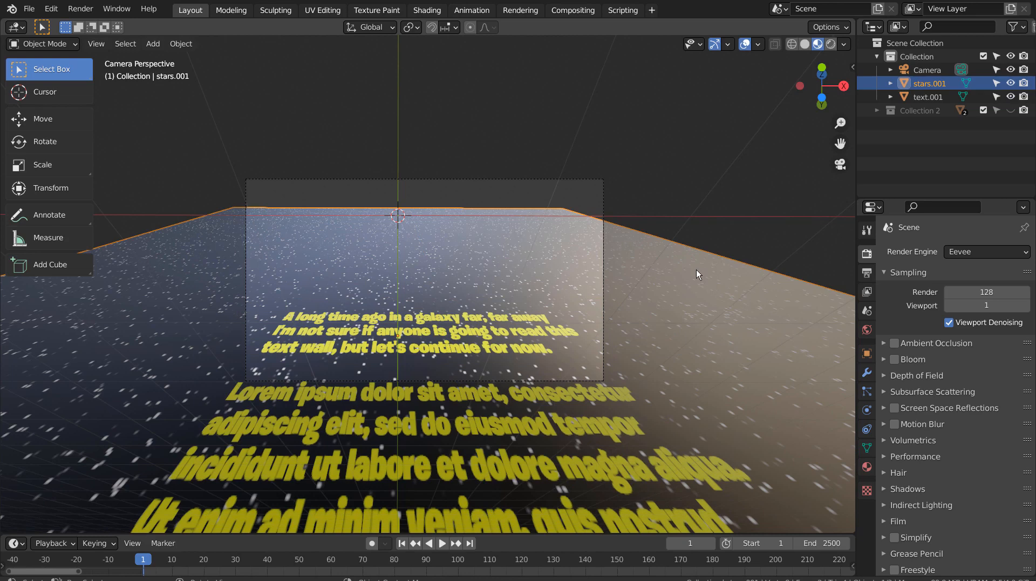
key("s")
left_click(108, 379)
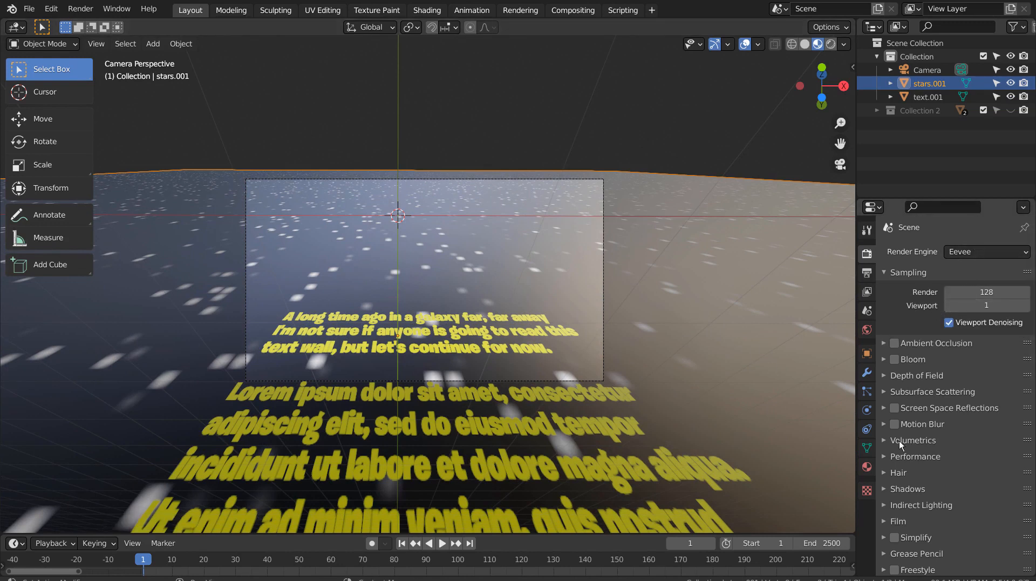
Set the stars material's Specular value to 0.000 to remove the reflections, and deselect the plane
left_click(867, 466)
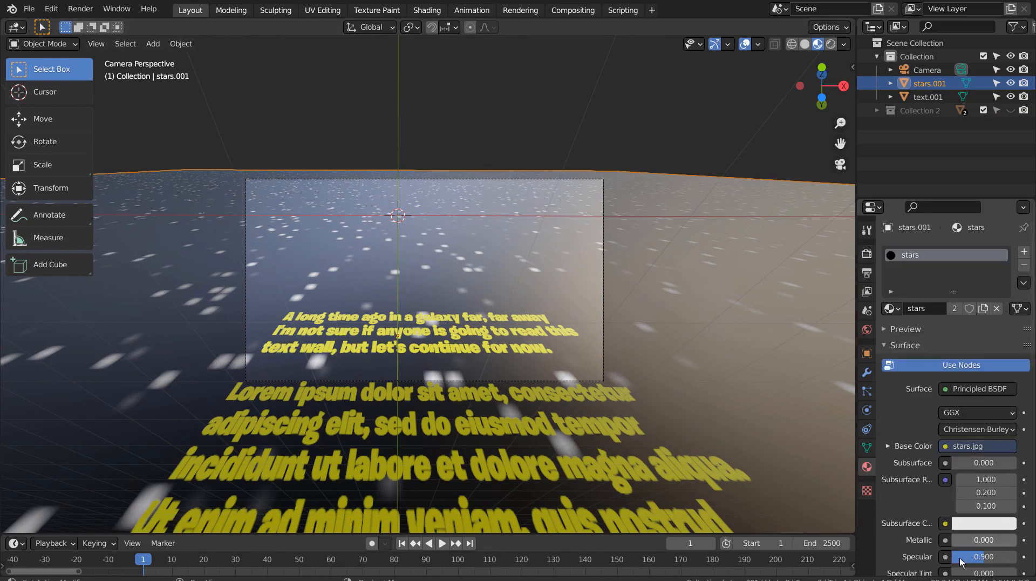
key("BackSpace")
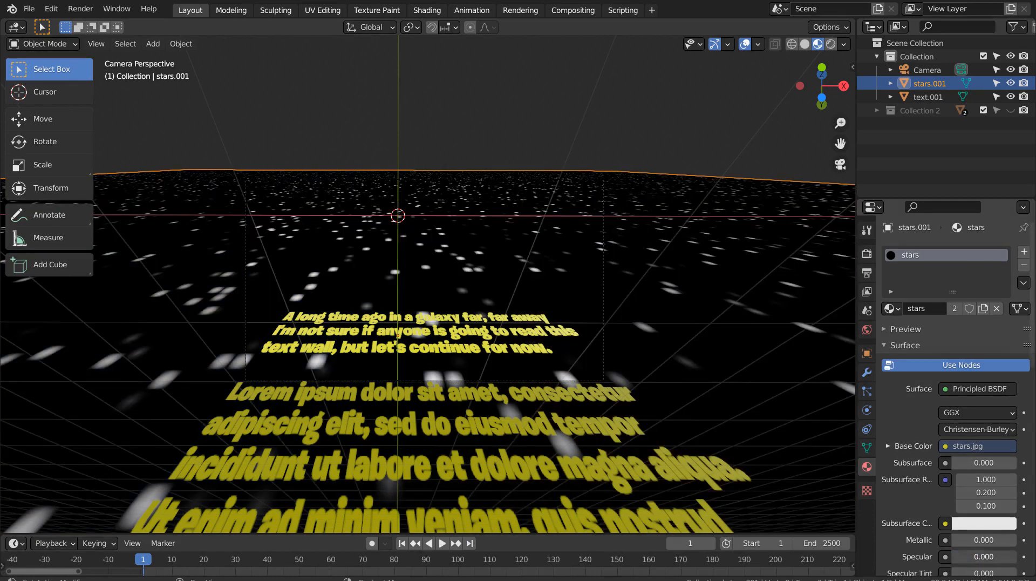
left_click(545, 142)
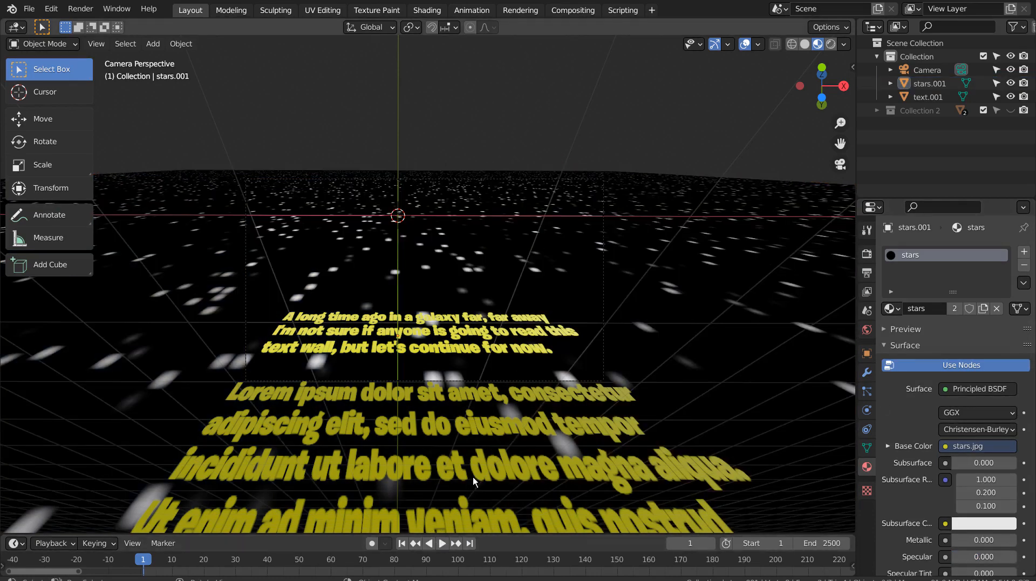
Move the text plane down along Z until all of its text lies below the camera frame
left_click(478, 311)
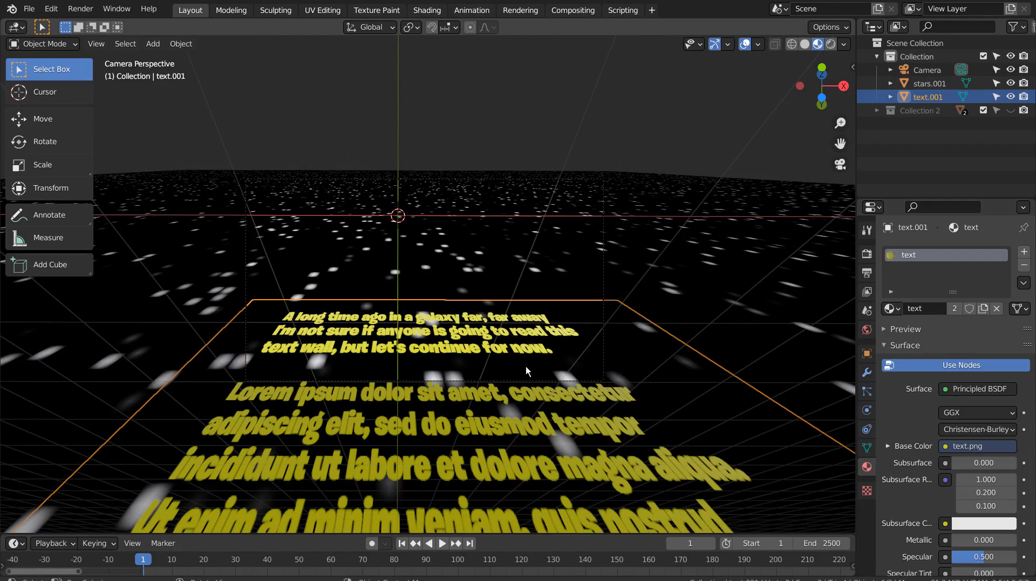
key("g")
key("z")
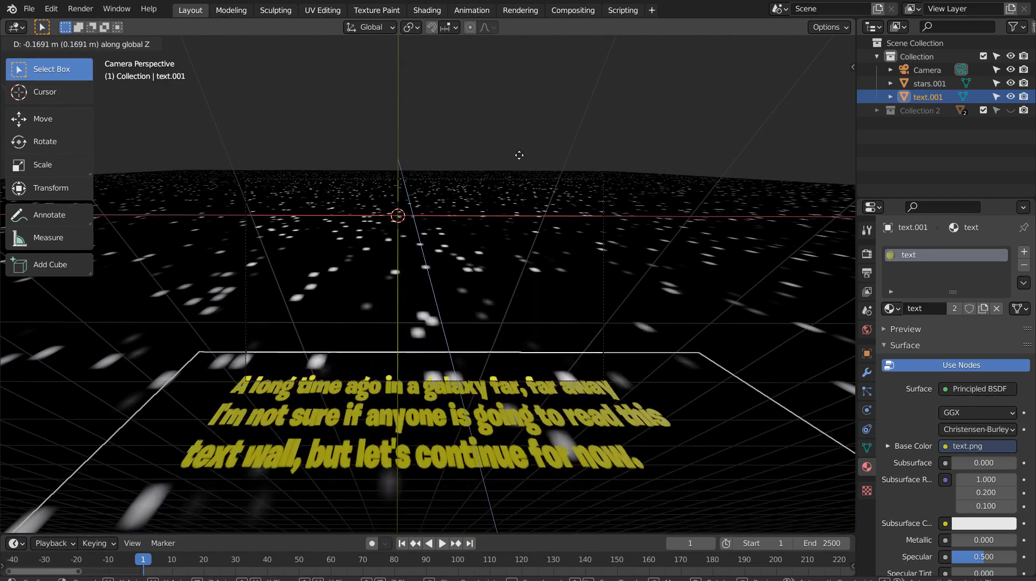
left_click(553, 192)
left_click(556, 155)
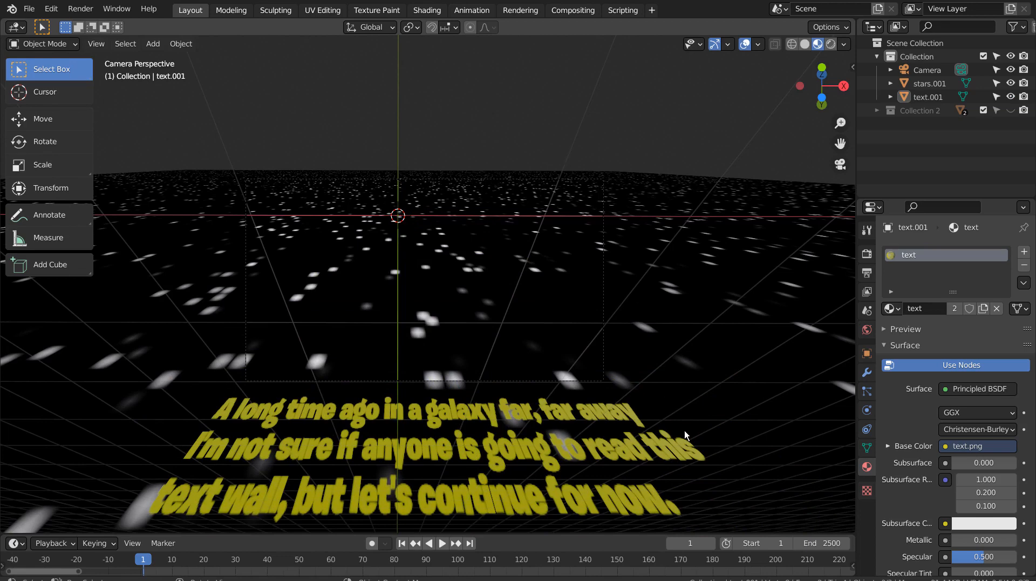
Switch the viewport to rendered shading and move the text plane up about 0.61 m along Z into the camera frame
key("z")
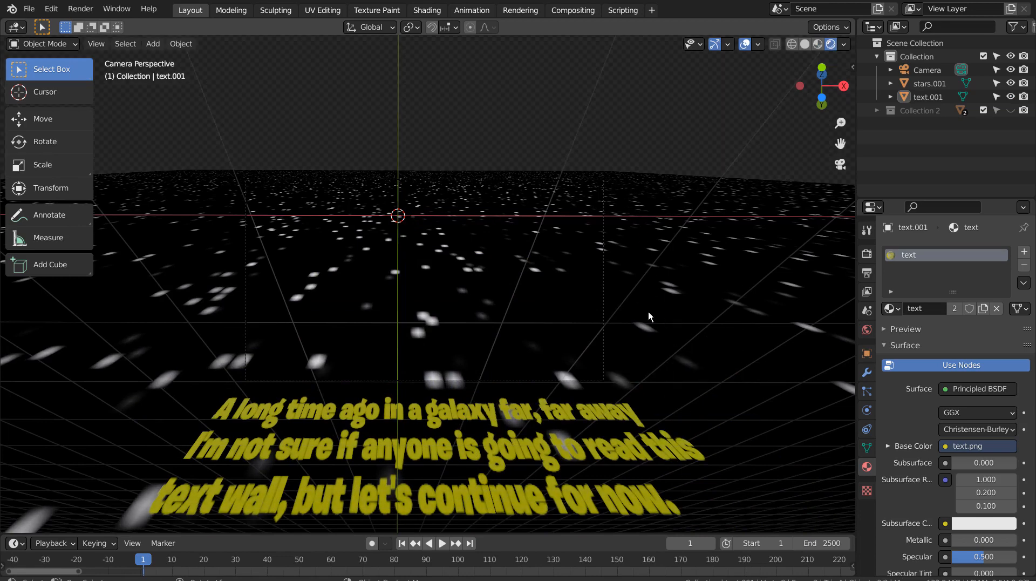
left_click(616, 414)
left_click(614, 409)
left_click(614, 409)
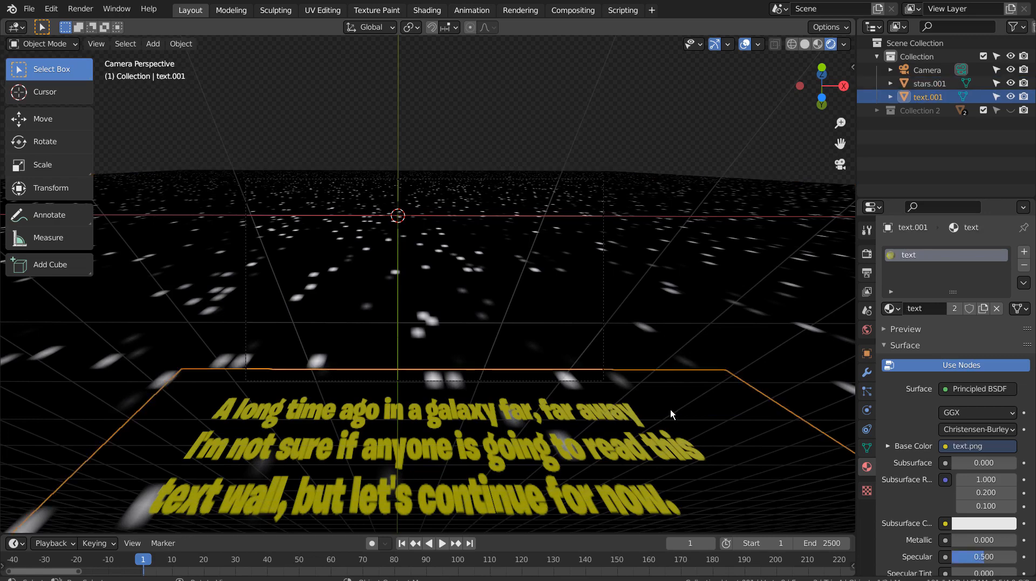
key("g")
key("y")
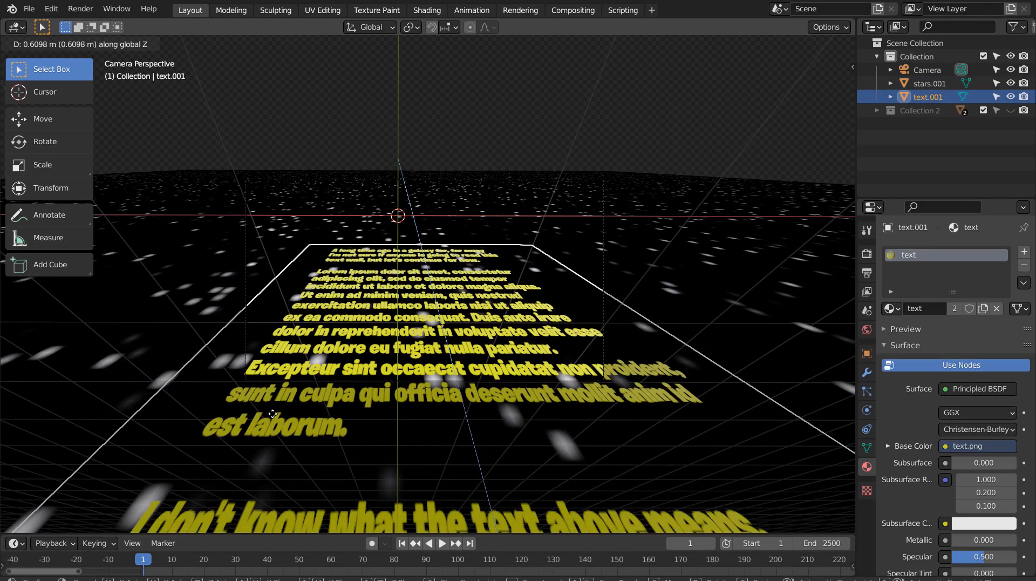
left_click(270, 420)
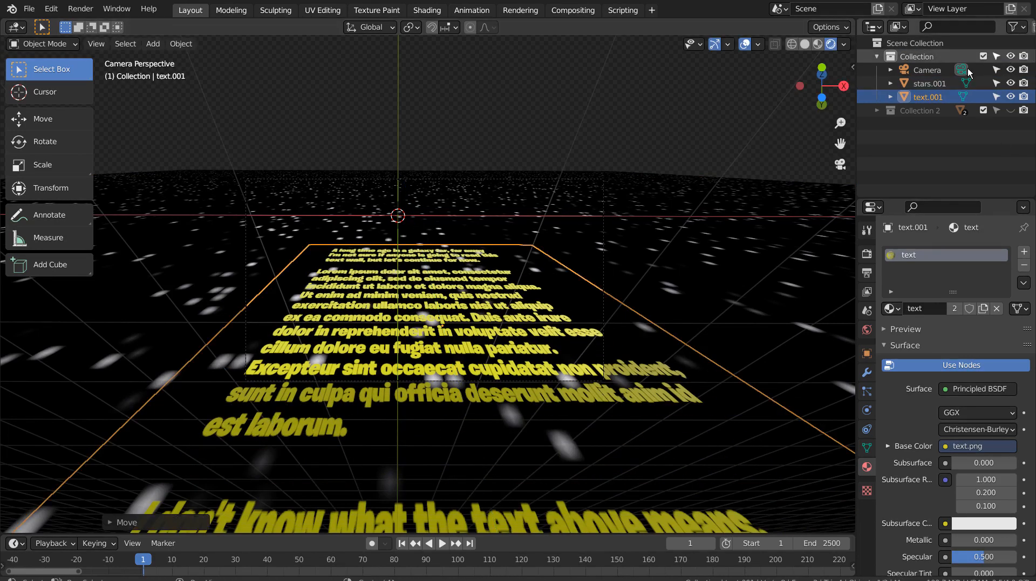
Select the camera and display its location and rotation values alongside its lens settings
left_click(928, 70)
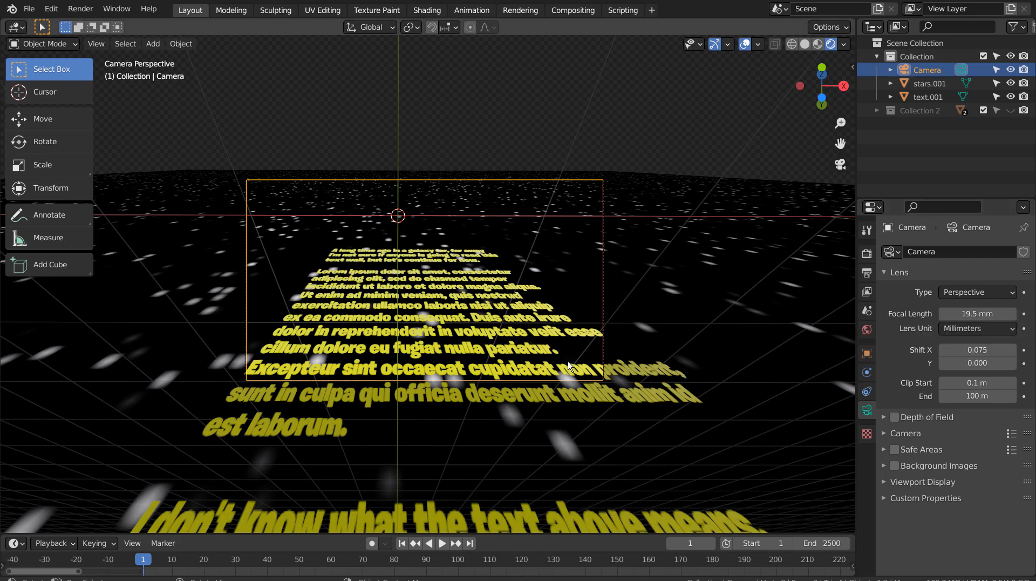
key("n")
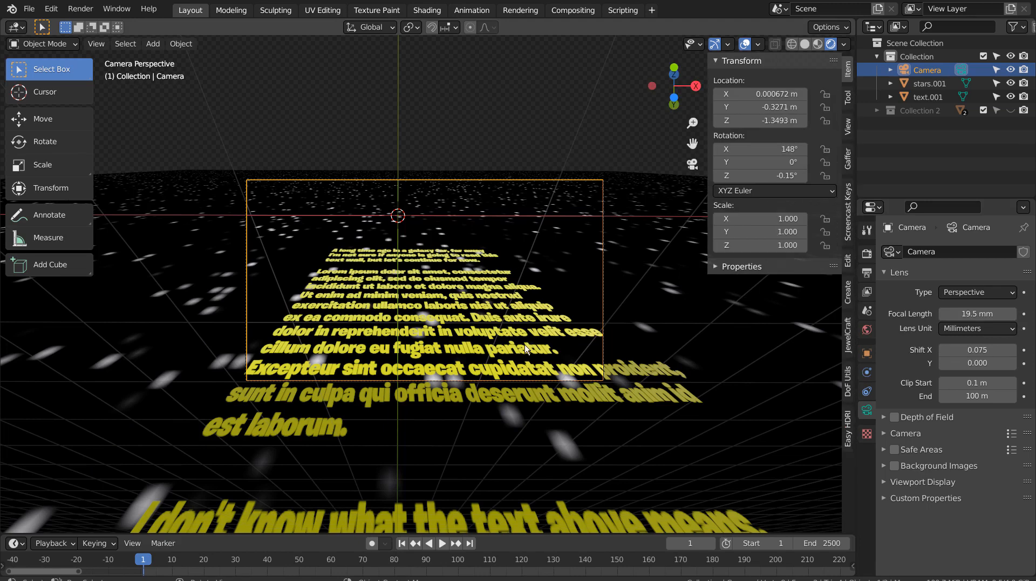
Set the animation's end frame to 100
double_click(832, 543)
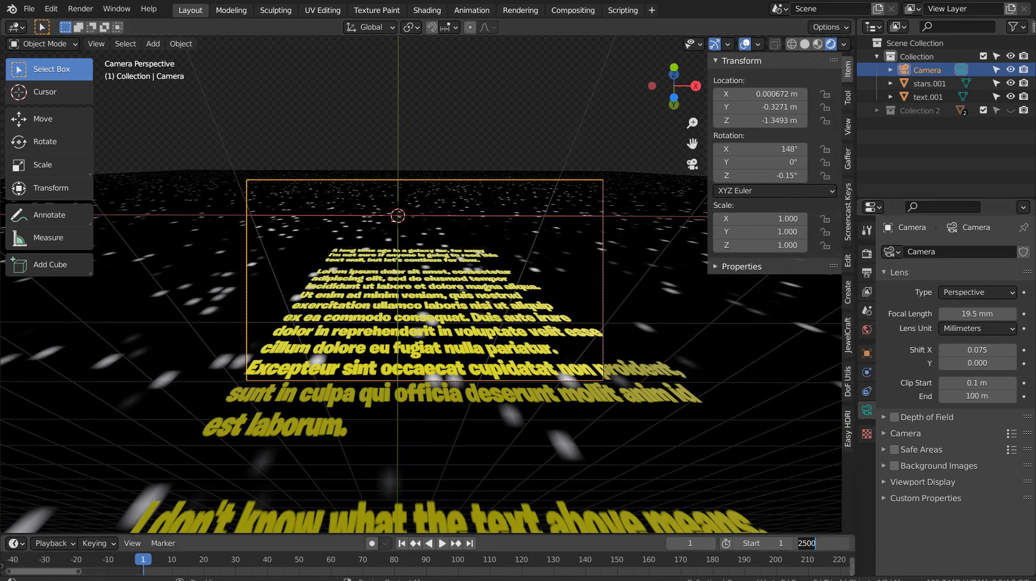
type("100")
key("Return")
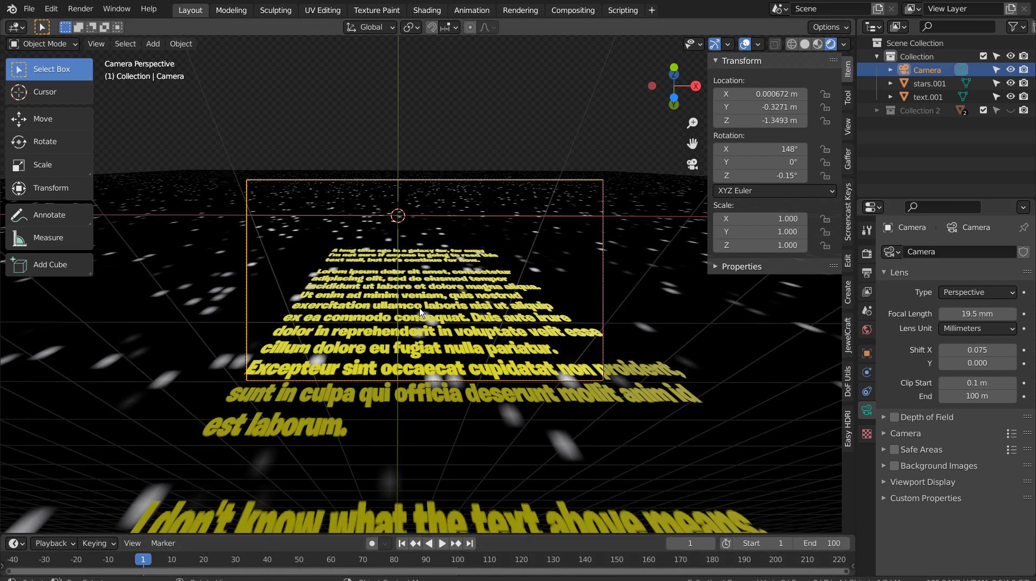
key("g")
key("z")
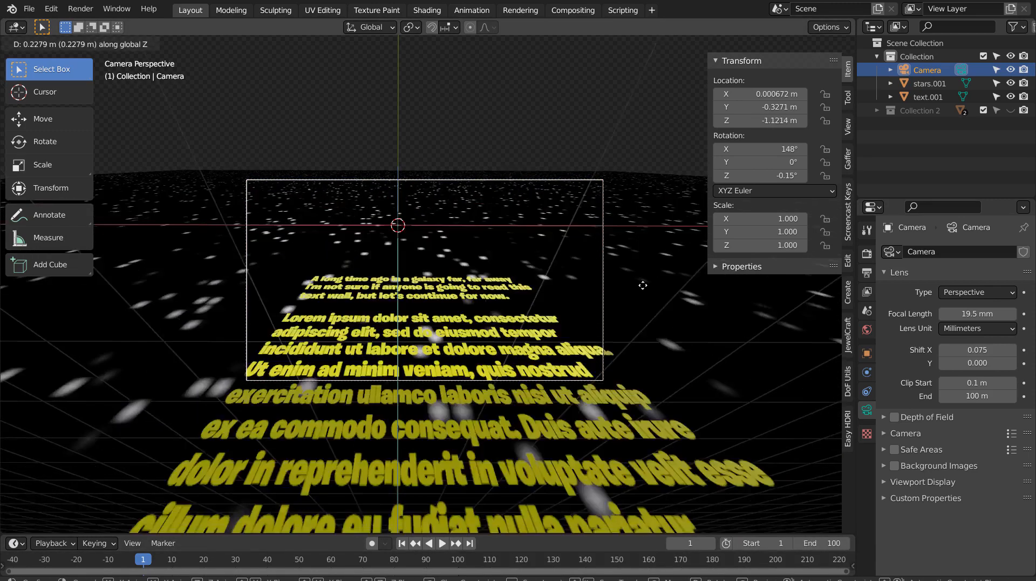
key("Escape")
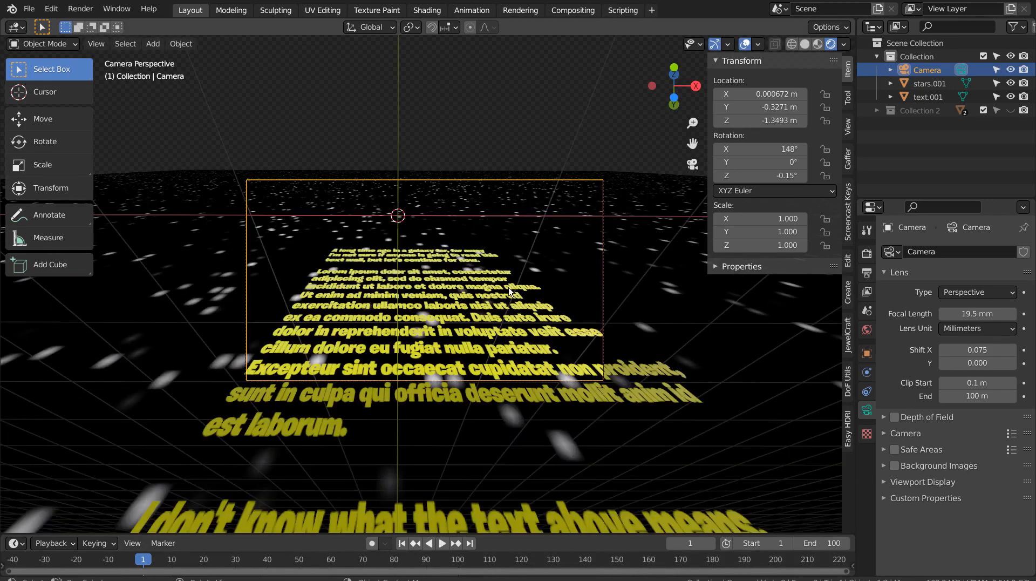
Move the text plane down along Z to about -1.68 m, below the camera frame, and keyframe its location at frame 1
left_click(484, 296)
key("g")
key("z")
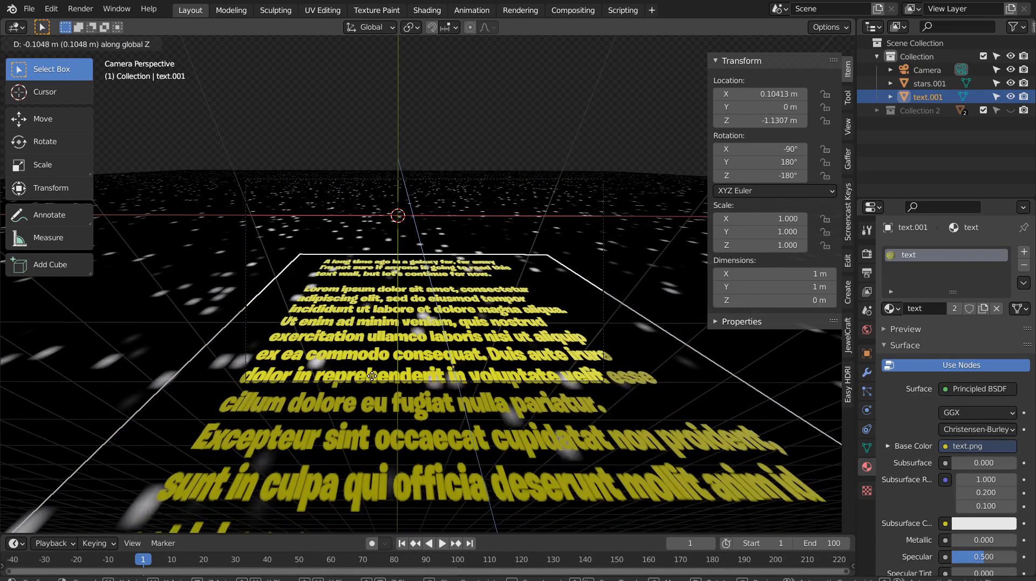
left_click(724, 238)
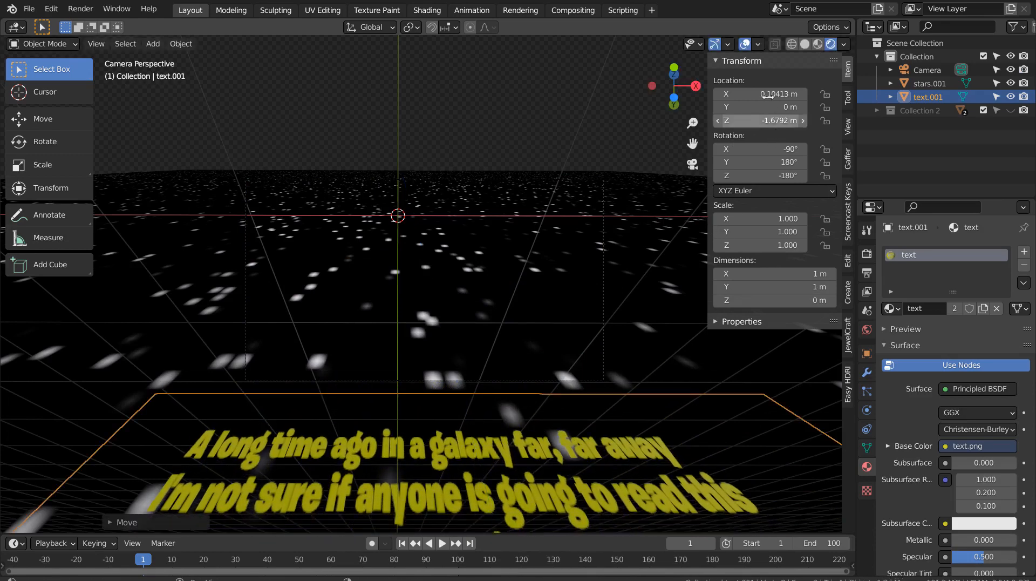
key("i")
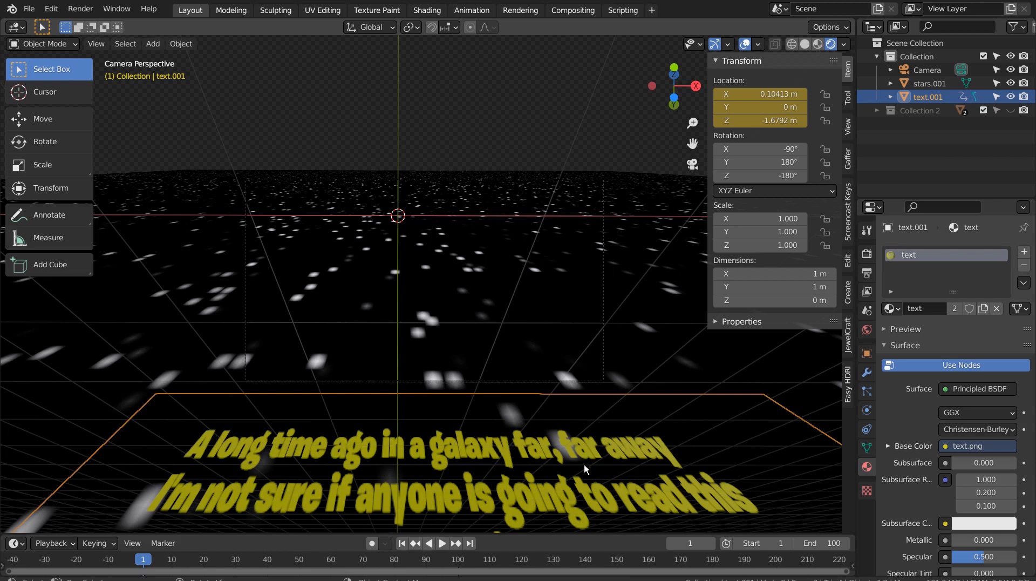
At frame 100, move the text plane up along Z to about 0.53 m, into the distance, and keyframe its location
left_click(463, 561)
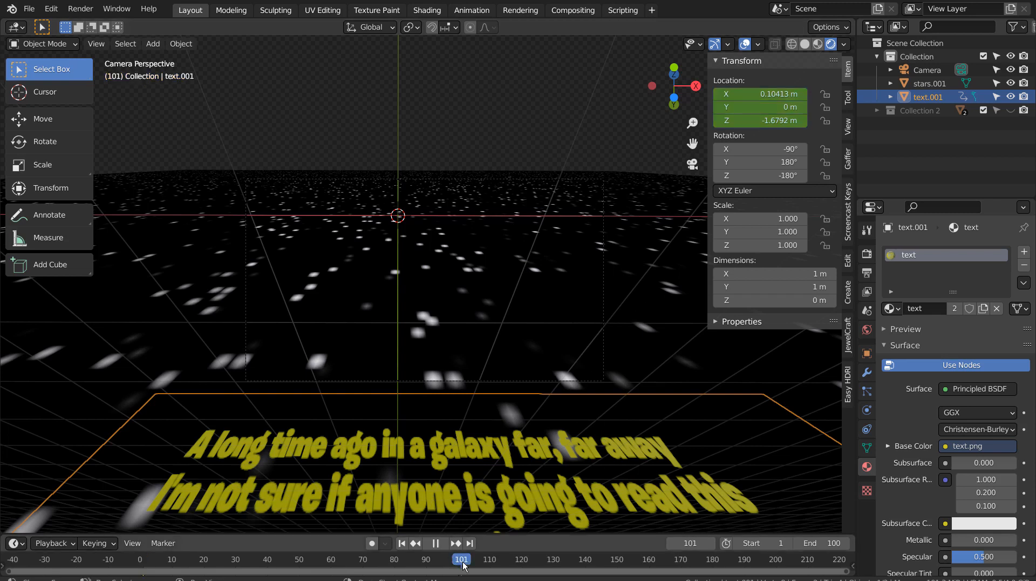
left_click_drag(462, 563, 459, 561)
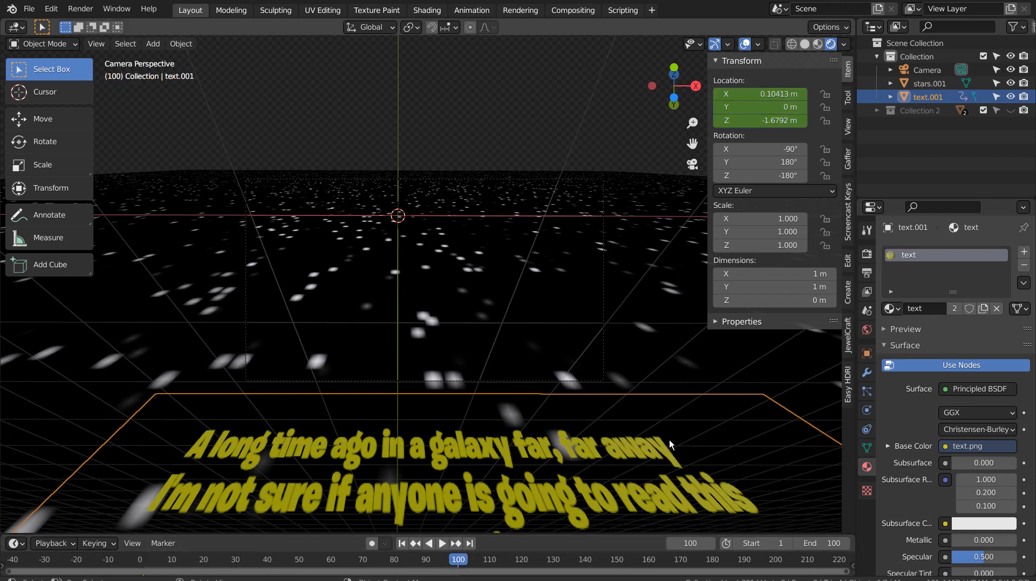
key("g")
key("z")
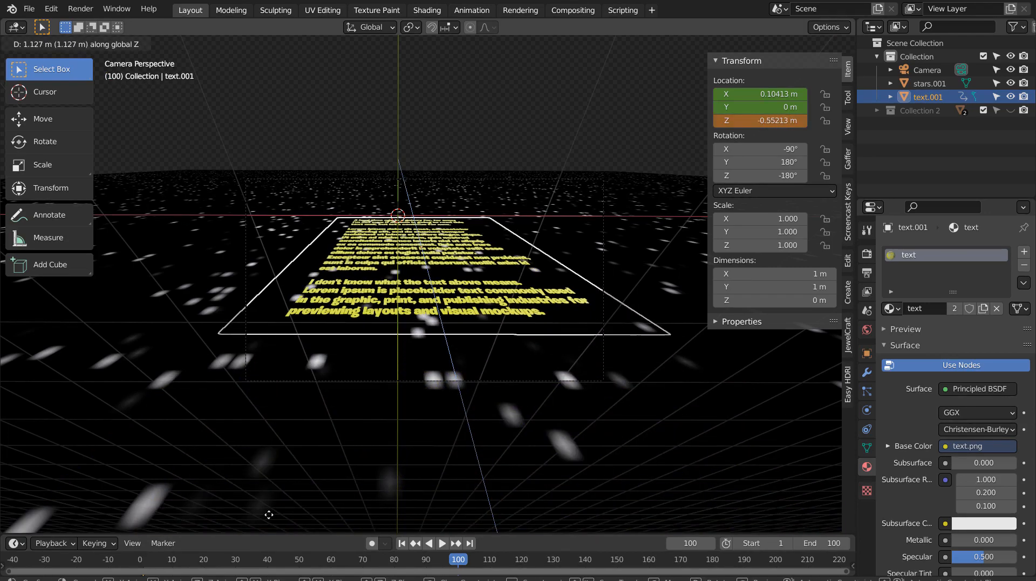
left_click(106, 269)
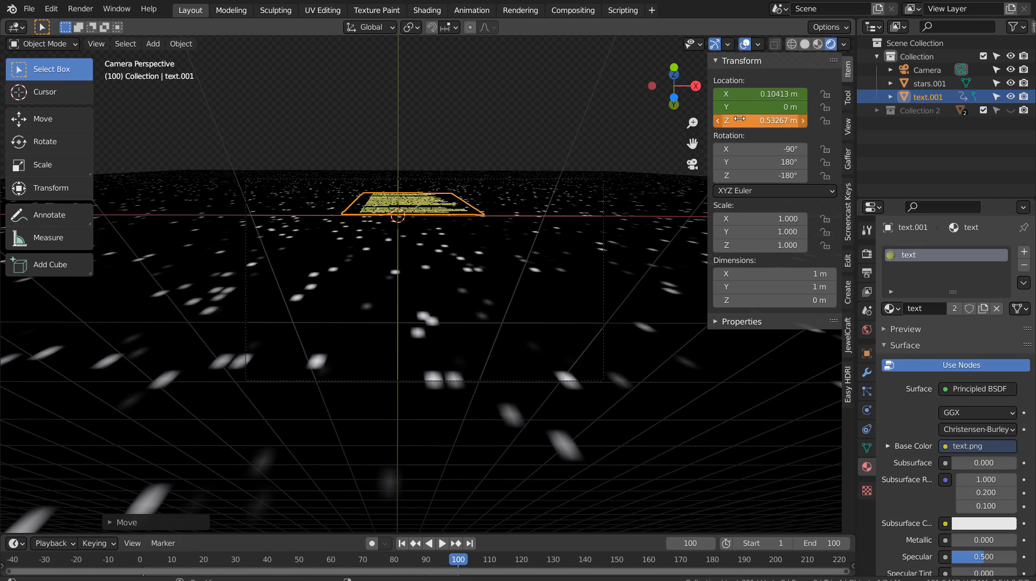
key("i")
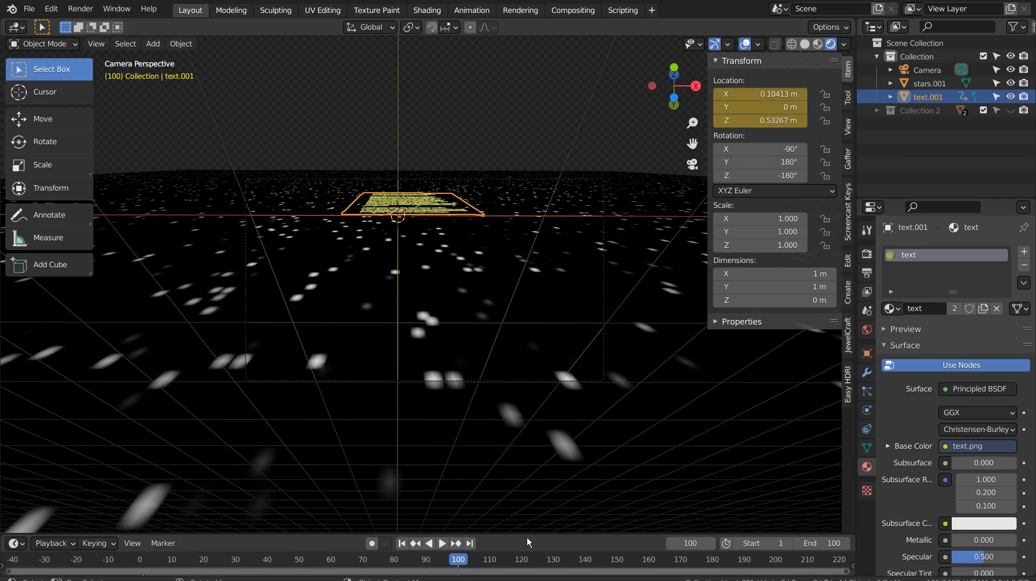
Play the text crawl animation from frame 1 to check the motion, and return to the first frame
left_click(402, 543)
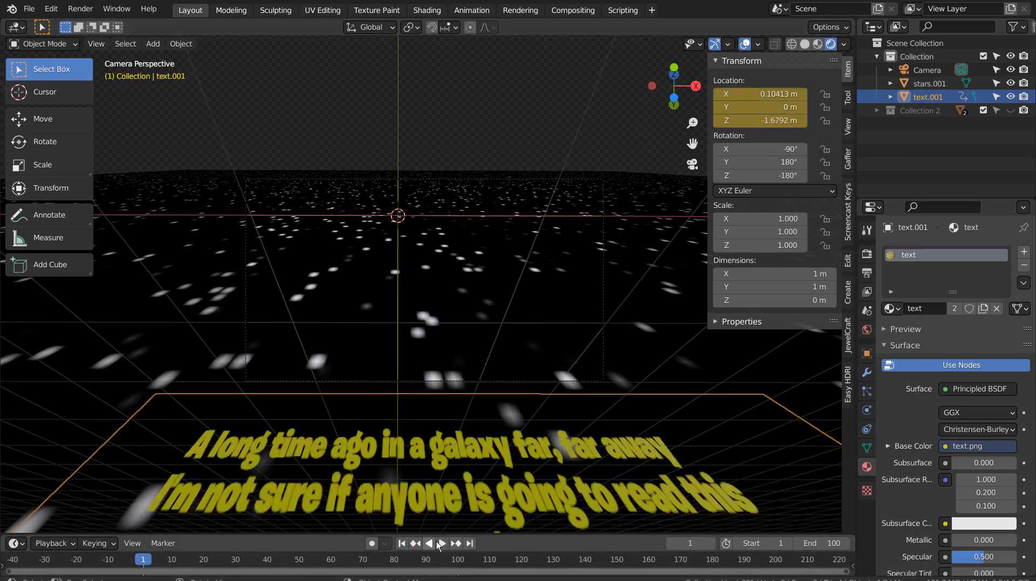
left_click(437, 545)
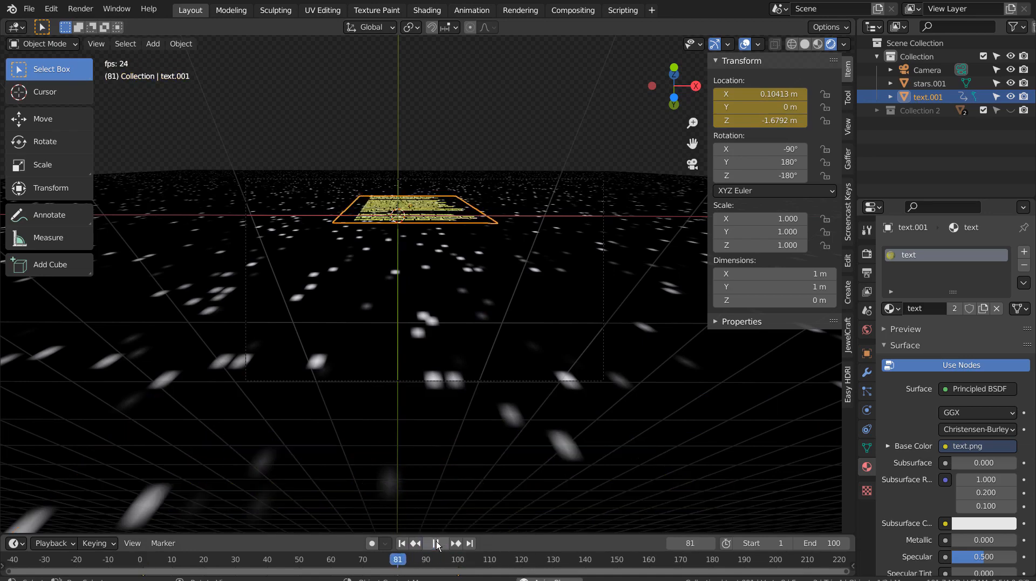
left_click(402, 545)
left_click(438, 543)
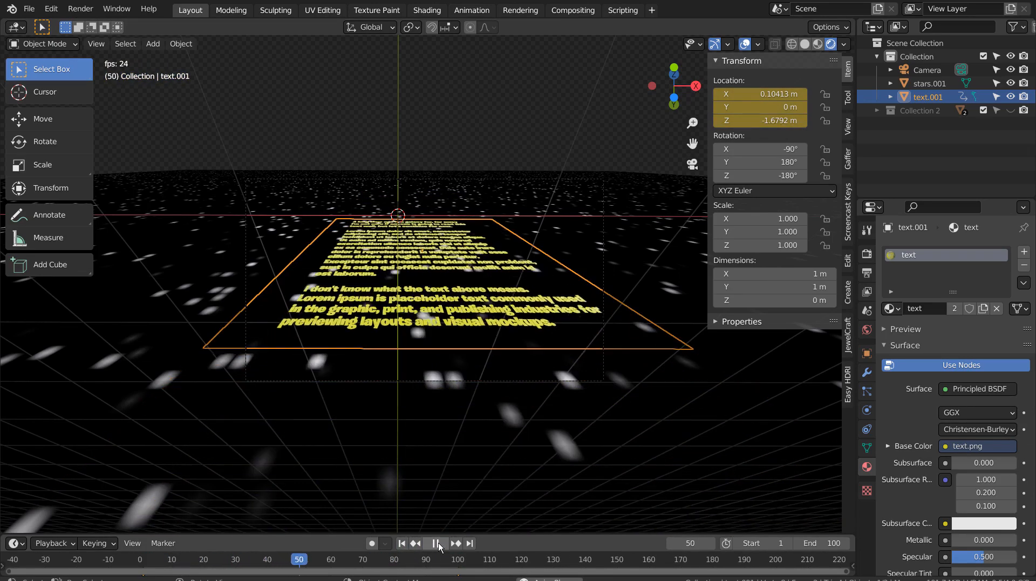
left_click(438, 542)
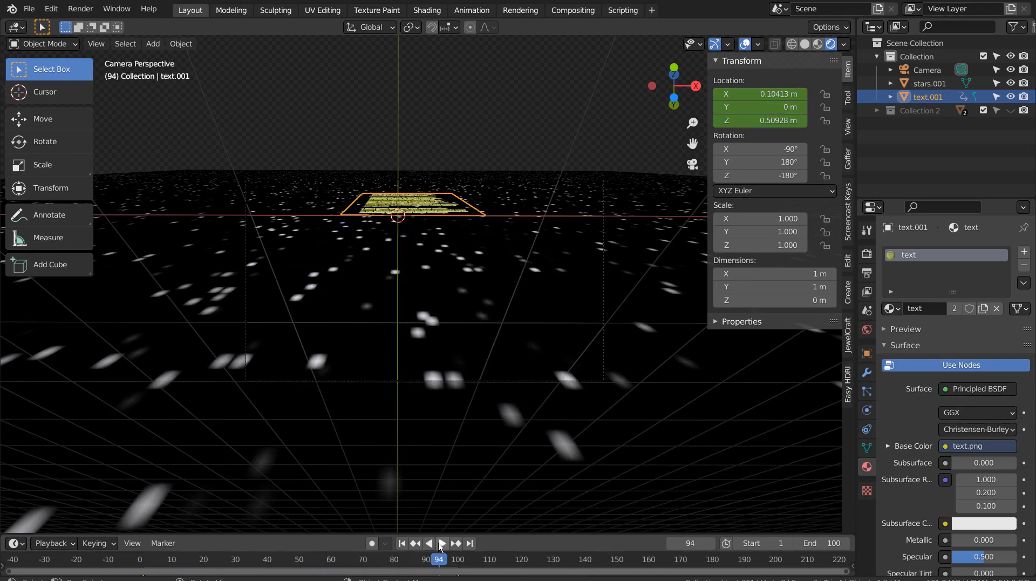
left_click(402, 543)
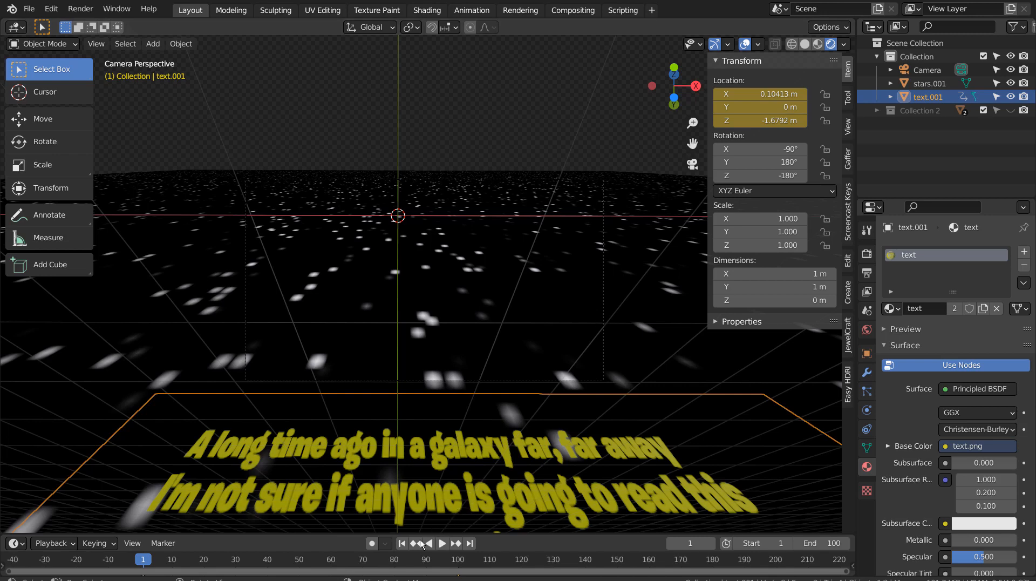
Go to frame 48 and hide the text plane in the viewport, leaving only the stars plane in view
left_click_drag(276, 561, 294, 563)
left_click(655, 450)
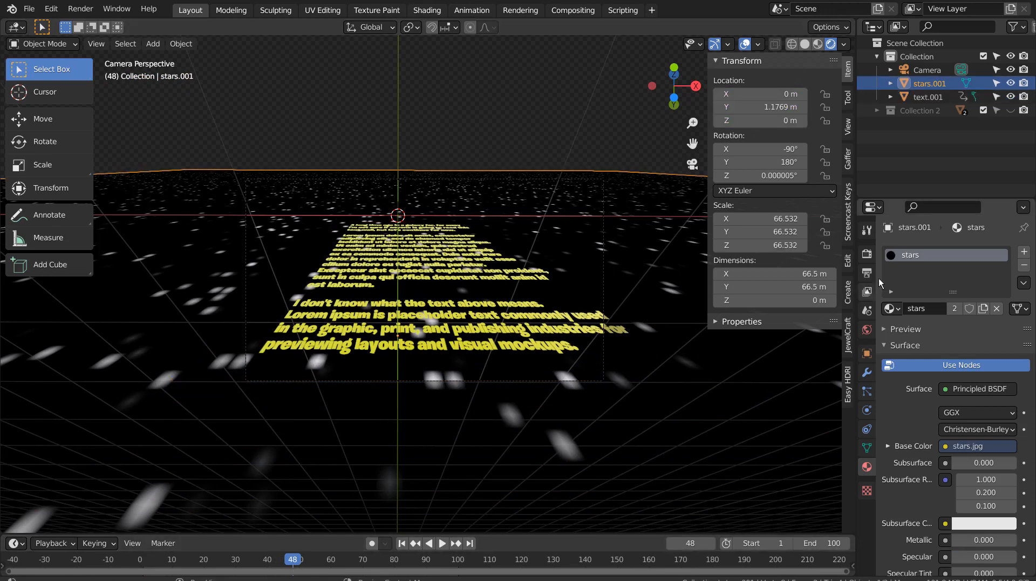
left_click(1012, 96)
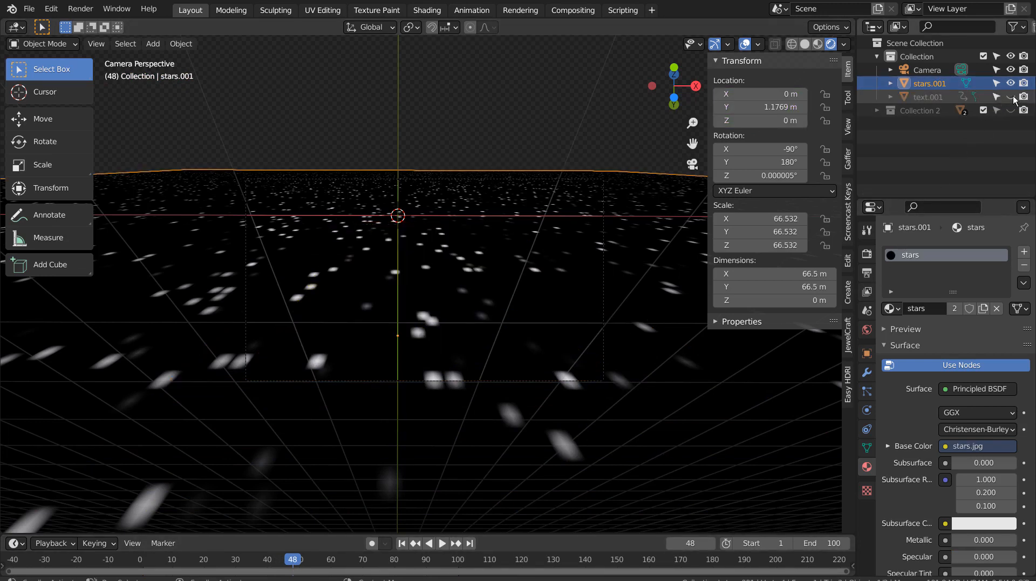
scroll(284, 369, "up", 5)
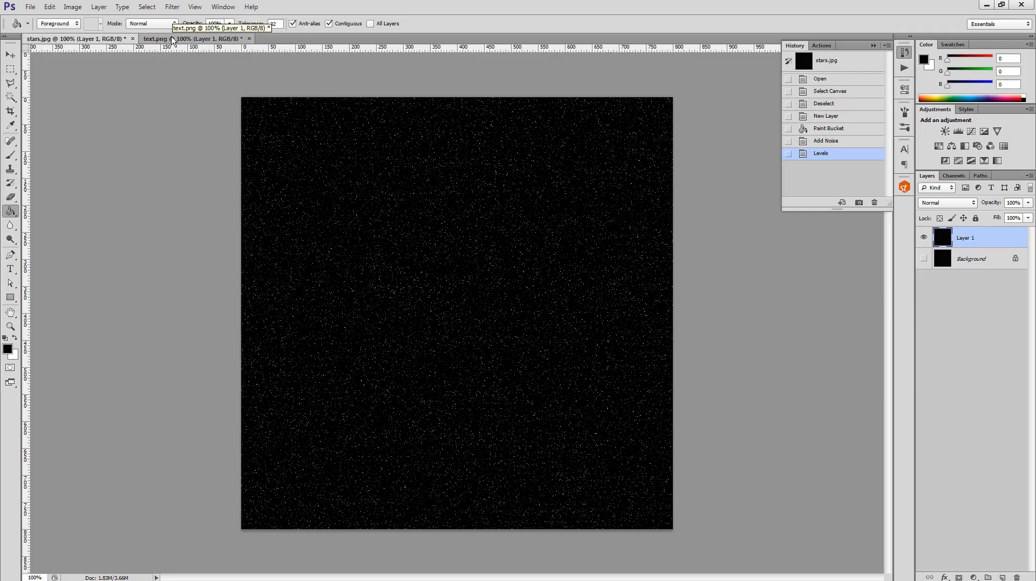
Switch to Photoshop and open render1.png from the star wars text folder
left_click(30, 6)
left_click(34, 28)
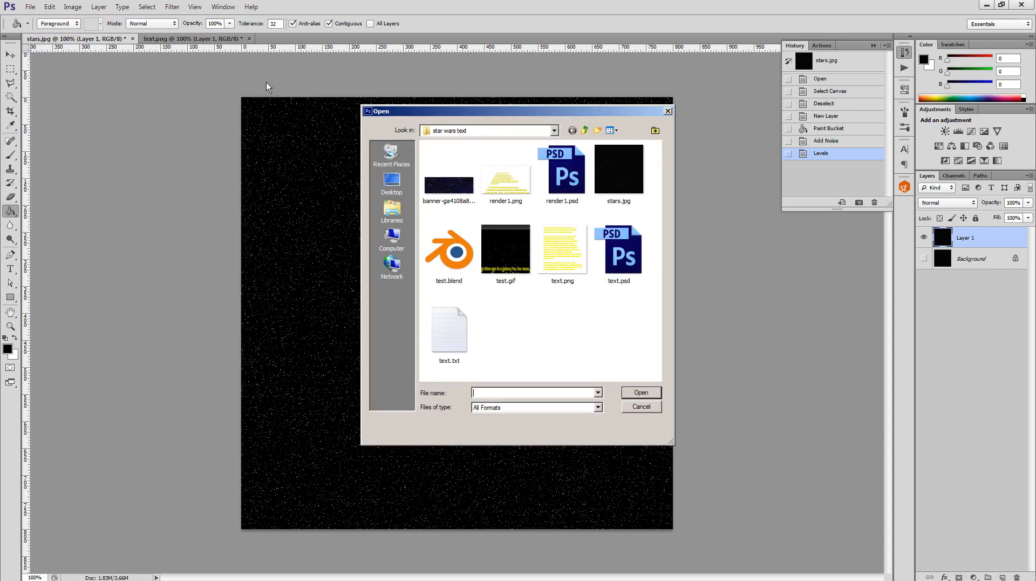
double_click(506, 181)
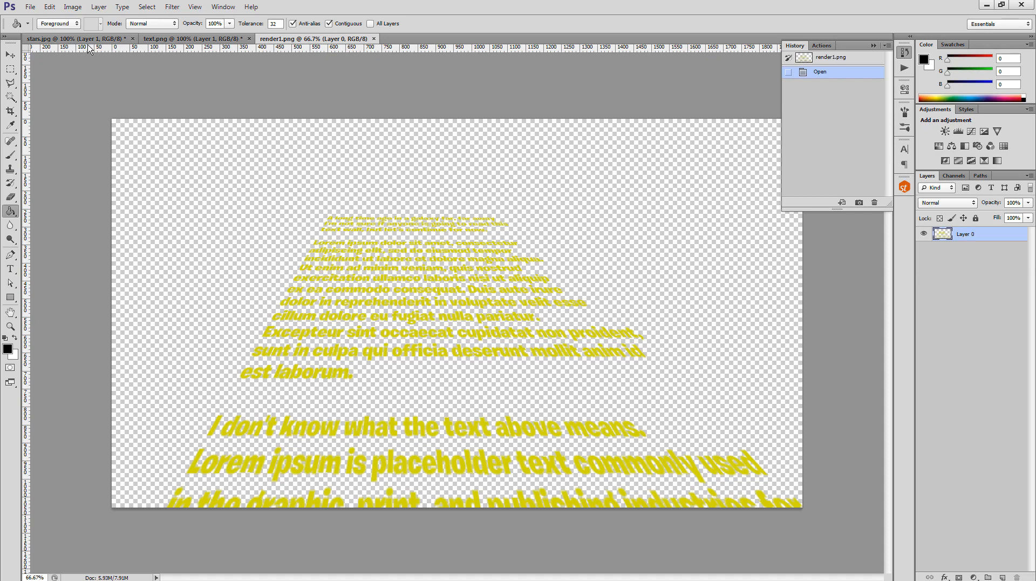
Copy the whole star layer from stars.jpg into render1.png and place it below the text layer
left_click(57, 39)
key("ctrl+a")
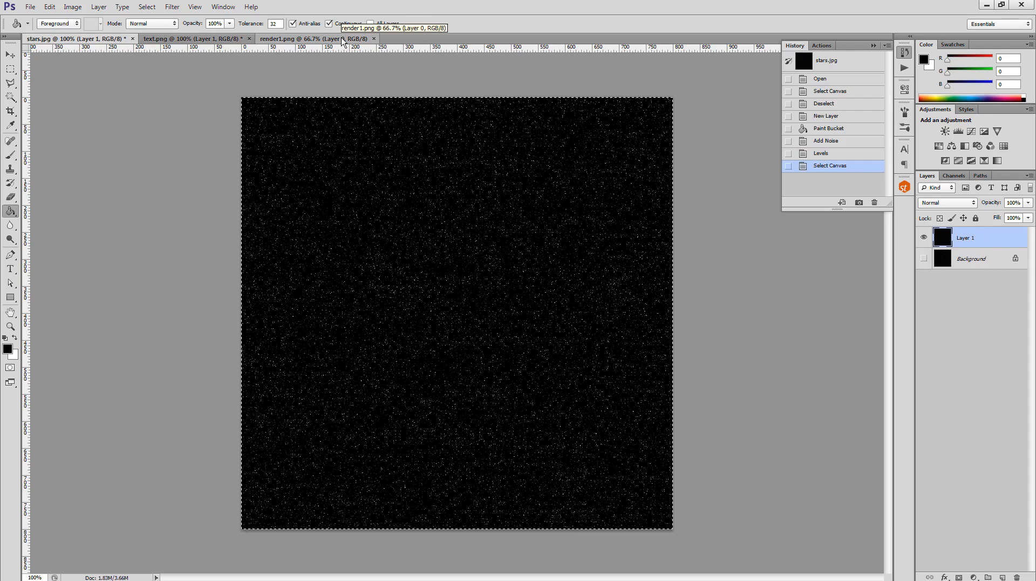
left_click(342, 39)
key("ctrl+v")
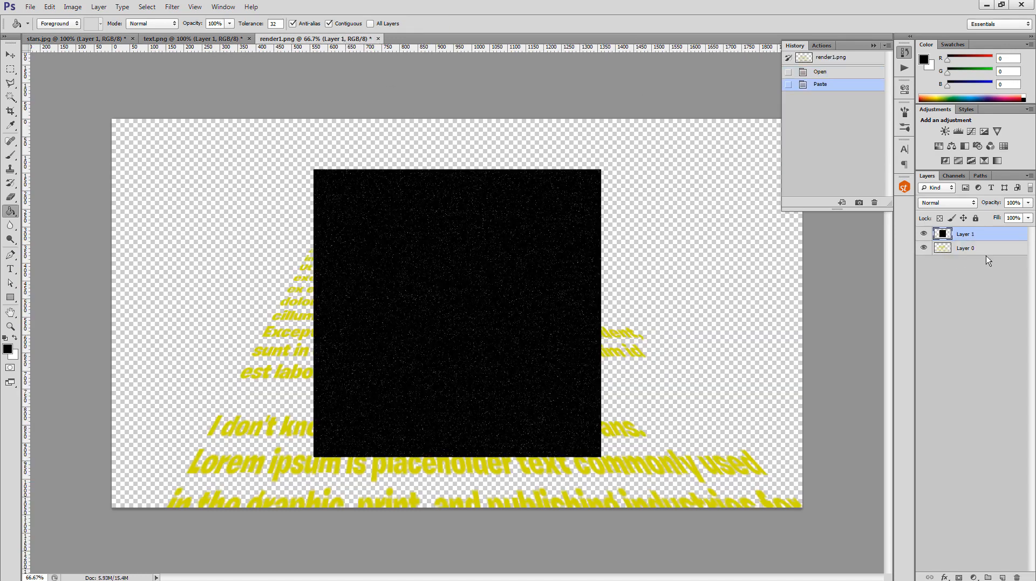
mouse_move(965, 236)
left_mouse_down()
mouse_move(969, 270)
mouse_move(978, 249)
left_mouse_up()
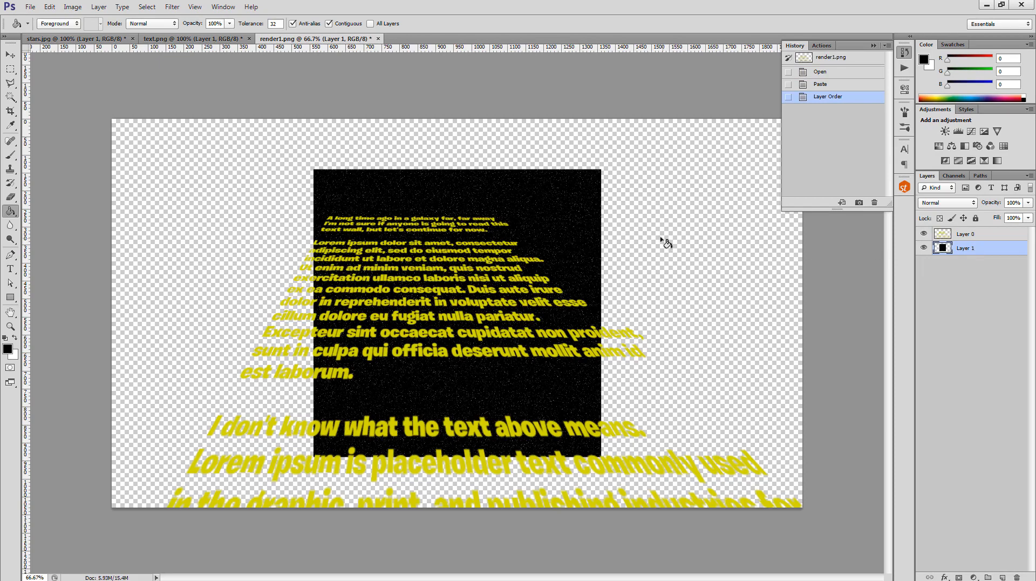
Scale the star layer proportionally from its center to about 307% so it covers the whole canvas
key("ctrl+t")
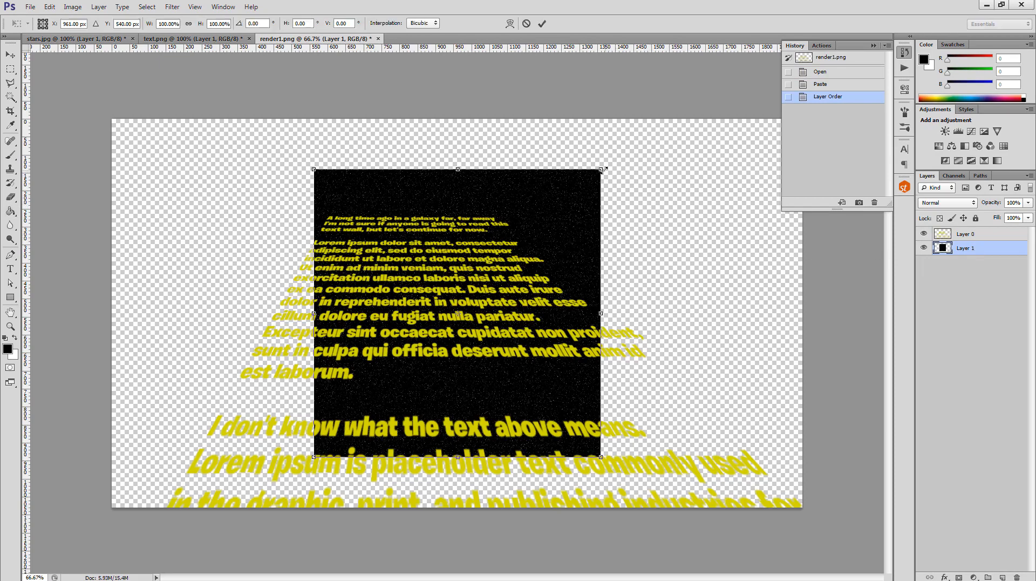
left_click_drag(602, 169, 998, 19, "alt+shift")
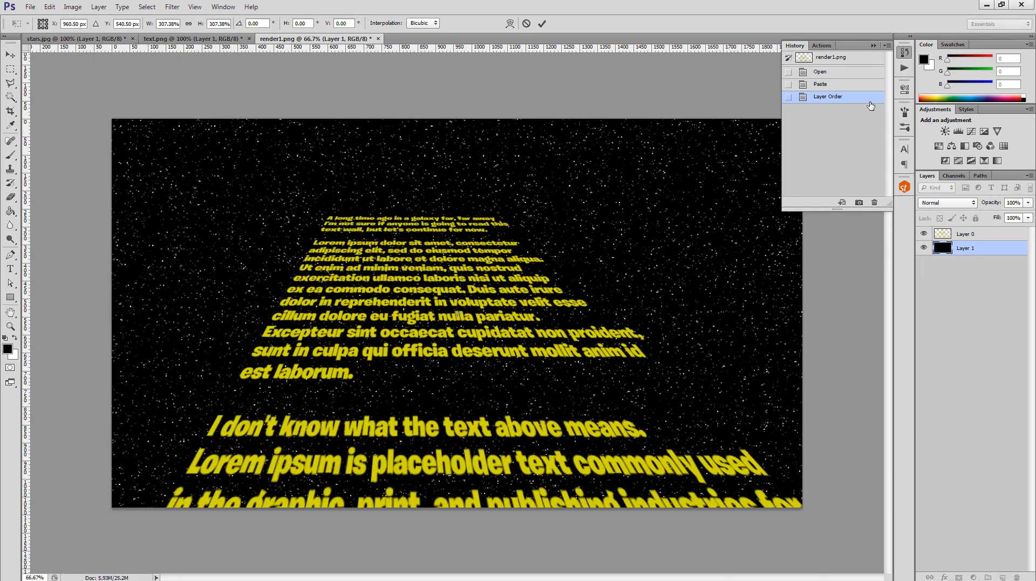
key("Return")
key("g")
Examine the yellow text over the star background at 100% and 200% zoom across the image
key("ctrl+1")
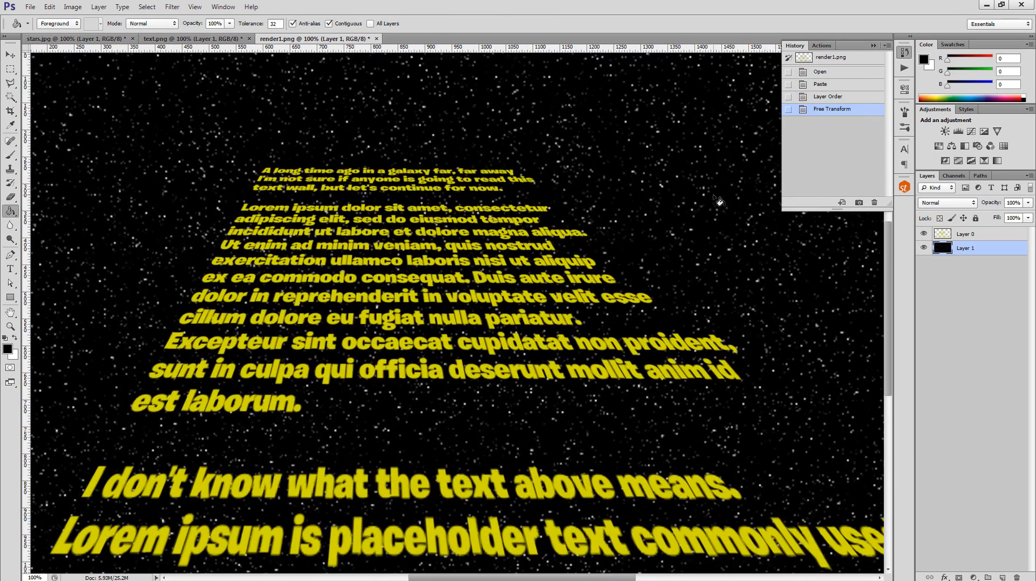
key("ctrl+plus")
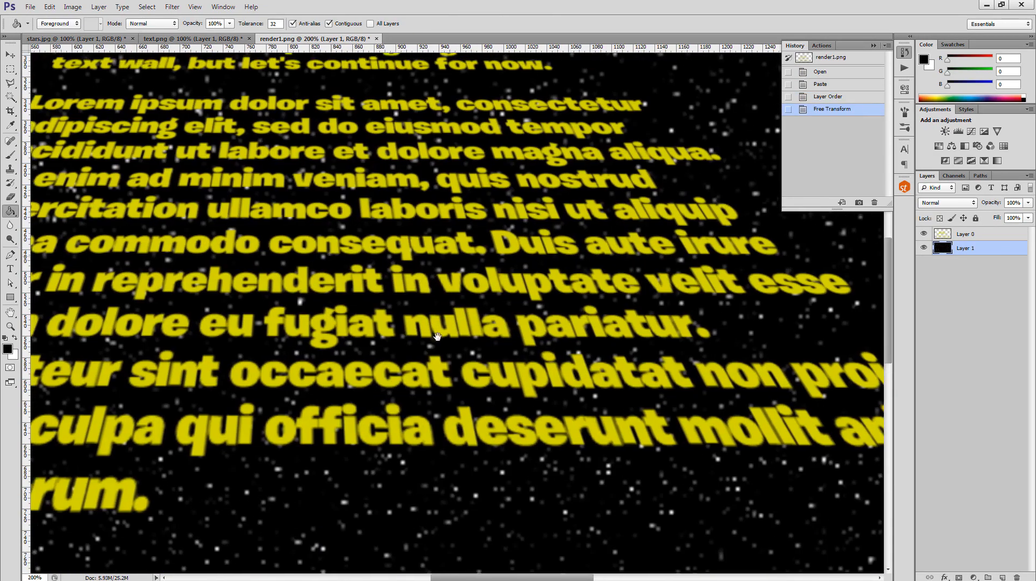
left_click_drag(438, 336, 473, 1)
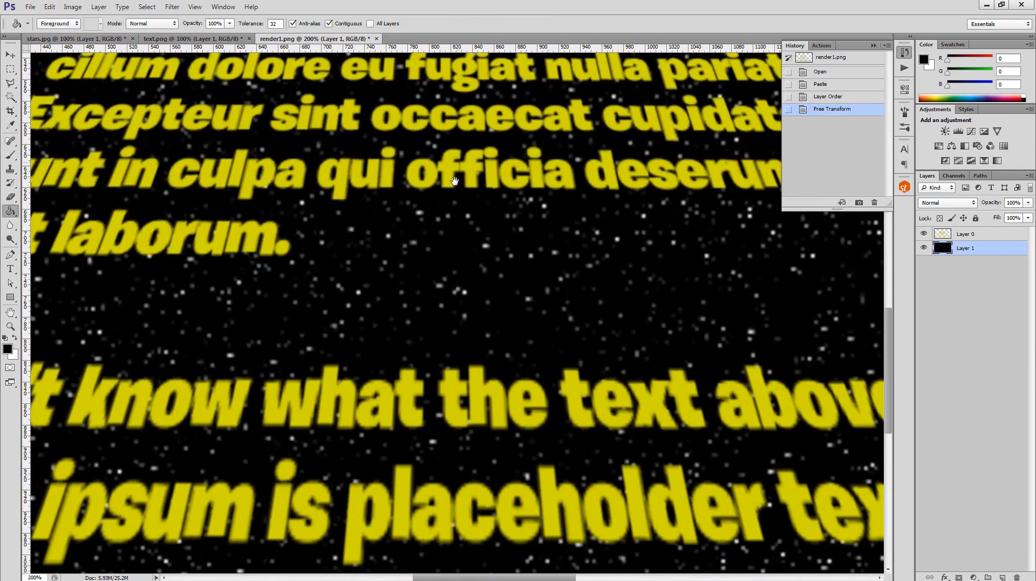
left_click_drag(418, 361, 627, 534)
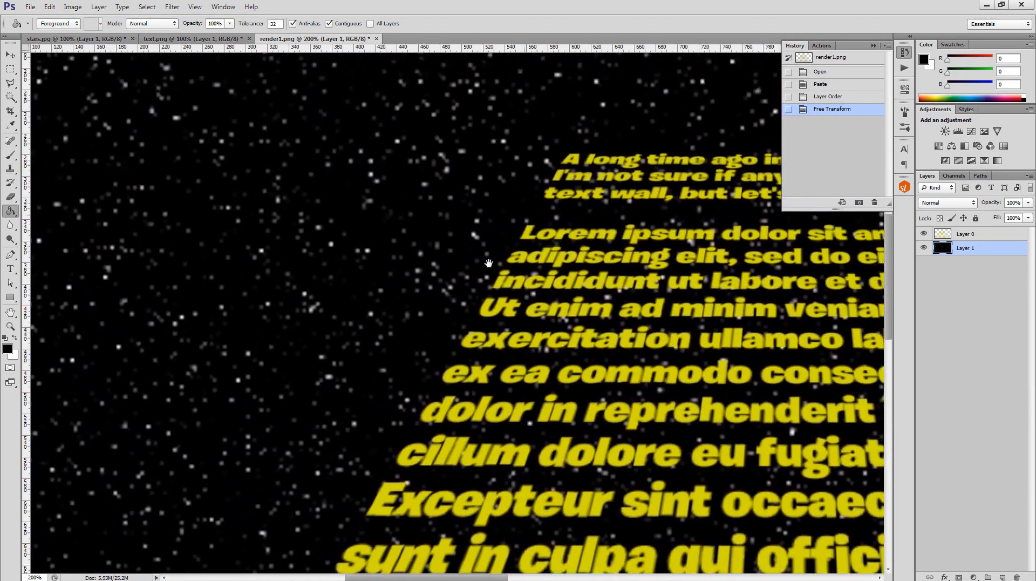
left_click_drag(488, 263, 161, 324)
left_click_drag(436, 340, 401, 219)
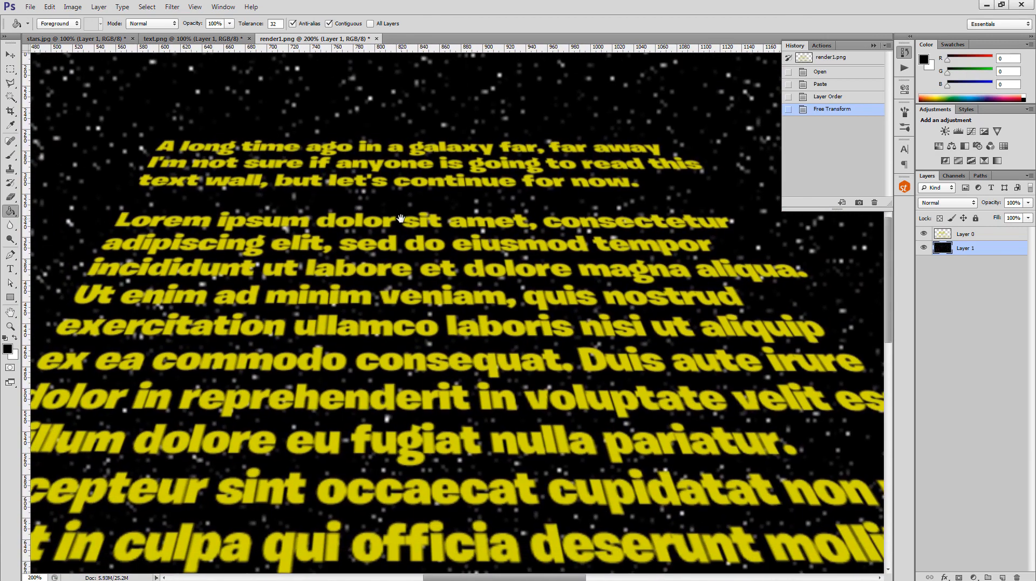